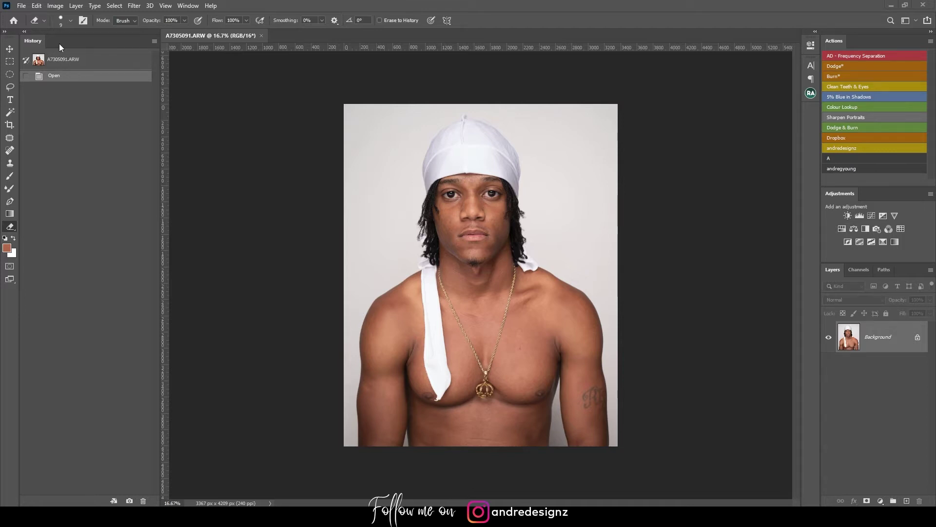
Step: Open the portrait's file information, review its camera data, and close it without changes
left_click(20, 6)
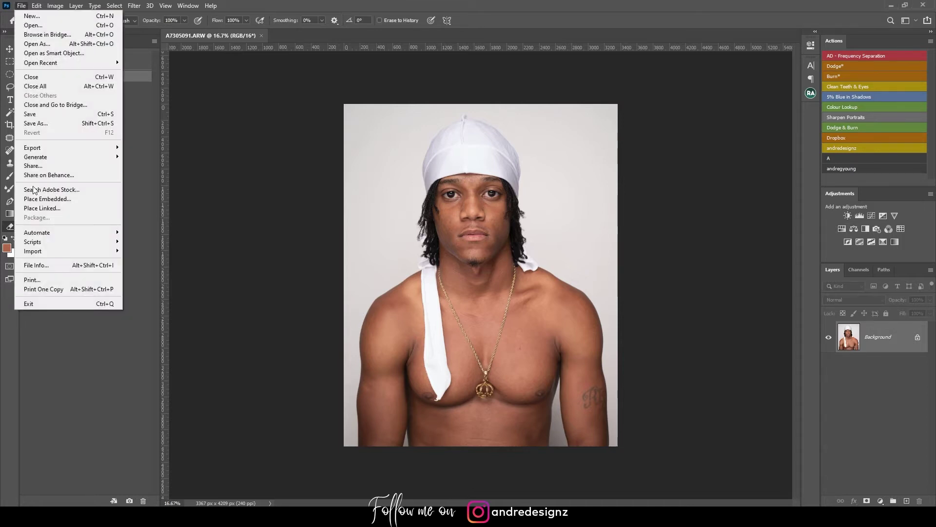
left_click(57, 267)
left_click_drag(307, 131, 285, 121)
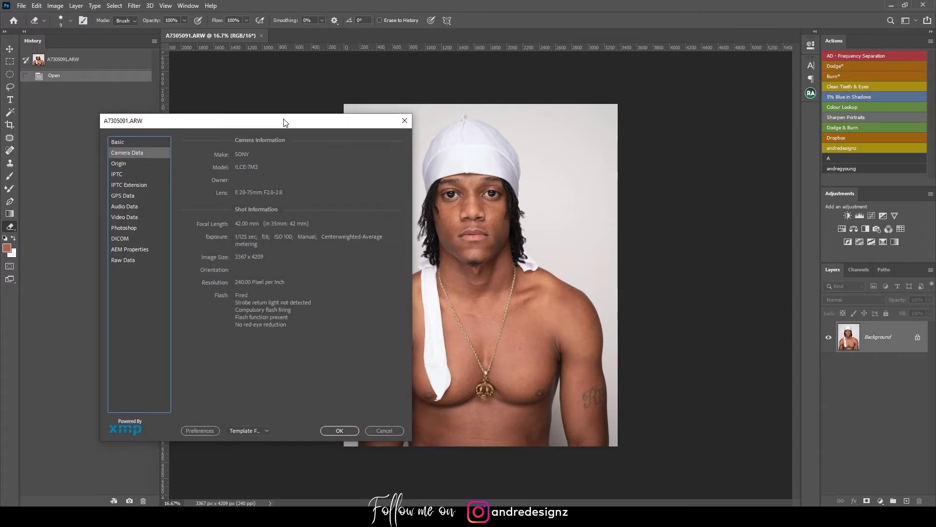
left_click_drag(285, 121, 273, 116)
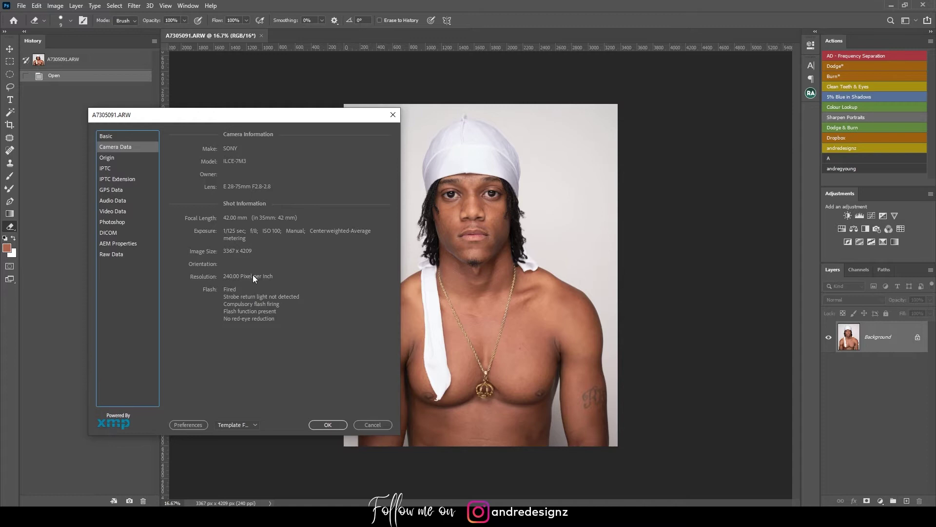
left_click(372, 424)
Step: Duplicate the Background layer to retouch on a separate copy
scroll(474, 173, "up", 5)
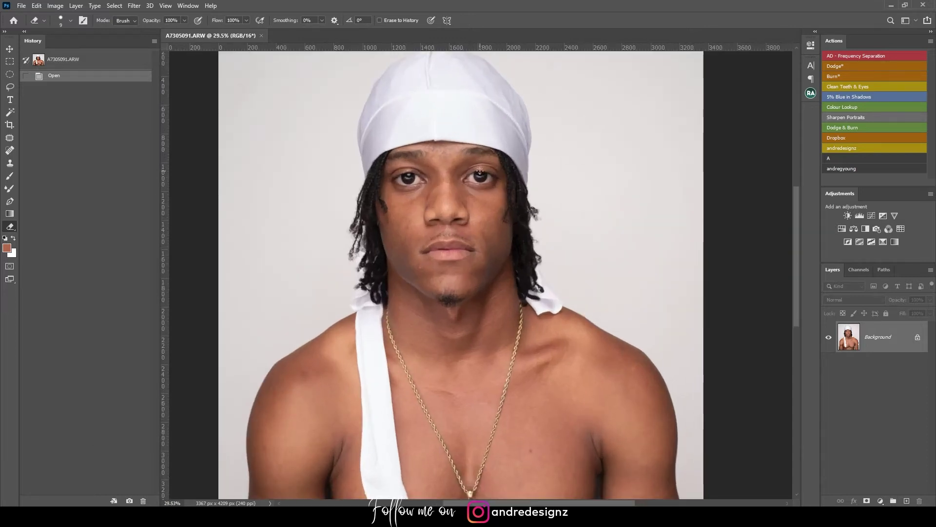
scroll(515, 162, "up", 2)
left_click_drag(514, 163, 487, 220)
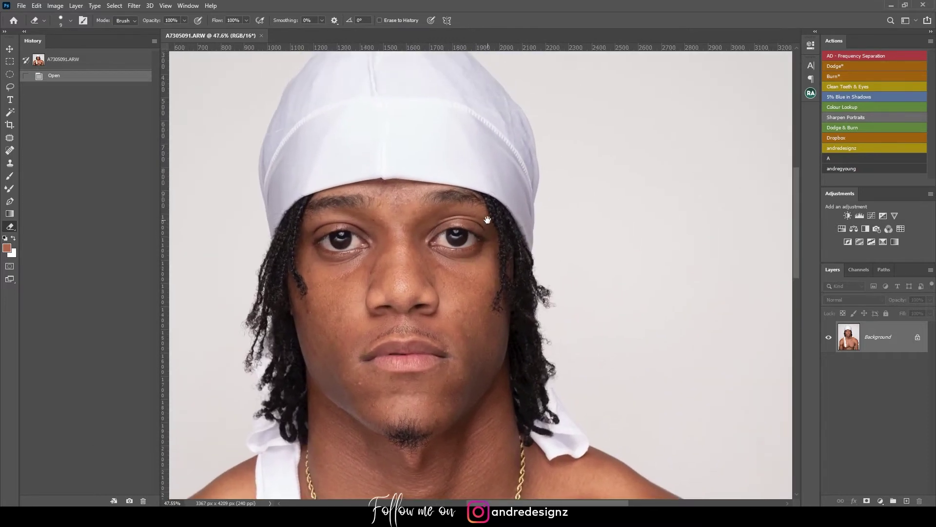
scroll(489, 218, "down", 5)
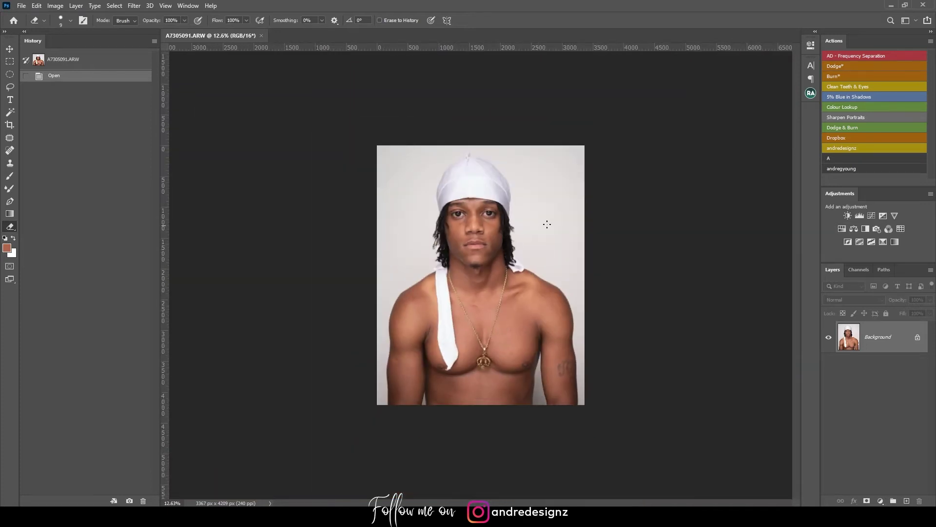
scroll(546, 224, "up", 3)
scroll(565, 212, "up", 2)
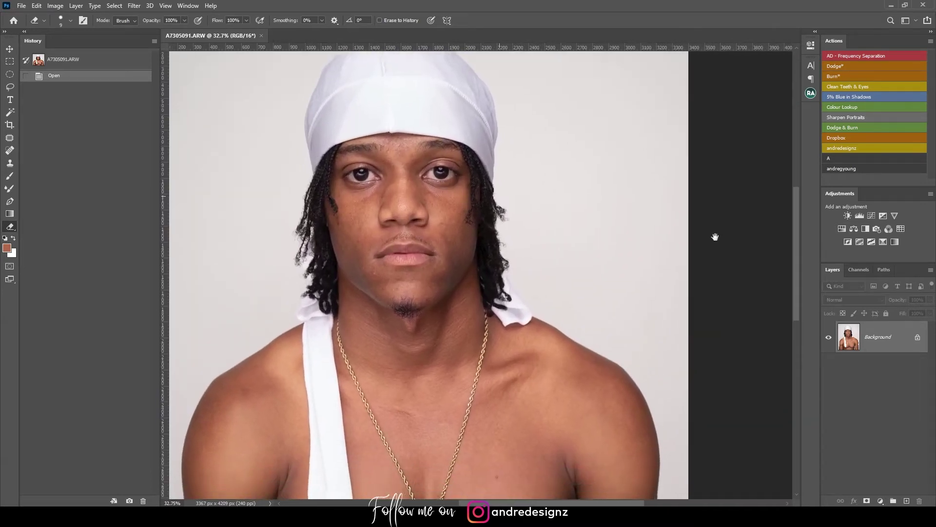
left_click_drag(899, 344, 907, 501)
Step: Patch the blemishes on the forehead and between the eyebrows with the Patch tool on the duplicated layer
left_click(10, 137)
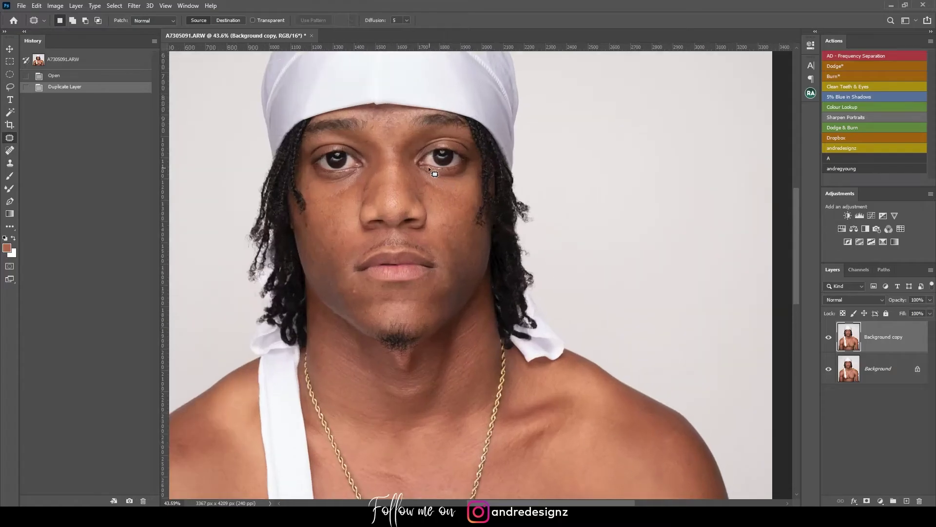
scroll(384, 209, "up", 2)
left_click_drag(385, 209, 385, 212)
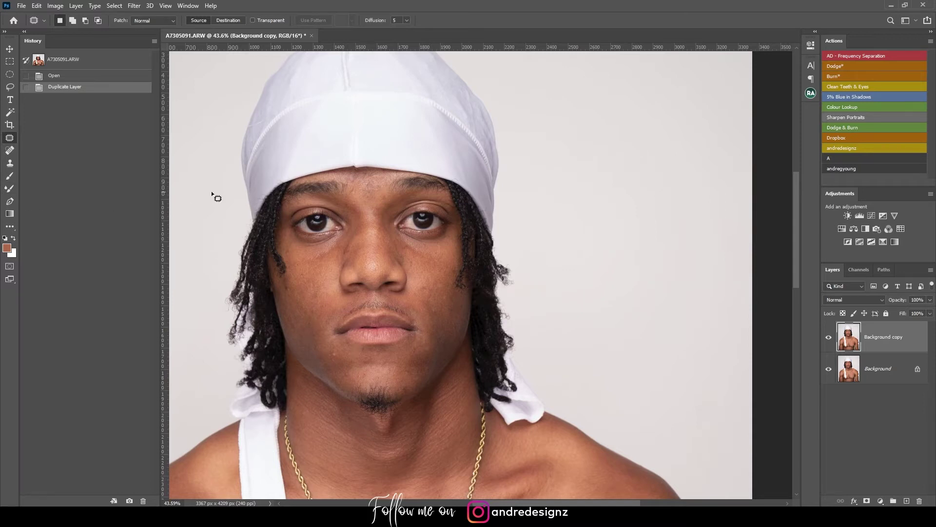
left_click_drag(343, 207, 354, 201)
left_click_drag(355, 203, 384, 202)
left_click_drag(382, 199, 353, 194)
key("ctrl+d")
mouse_move(353, 194)
left_mouse_down()
mouse_move(361, 197)
mouse_move(359, 181)
mouse_move(359, 188)
mouse_move(385, 186)
mouse_move(380, 200)
mouse_move(369, 156)
left_mouse_up()
key("ctrl+d")
key("ctrl+d")
key("ctrl+d")
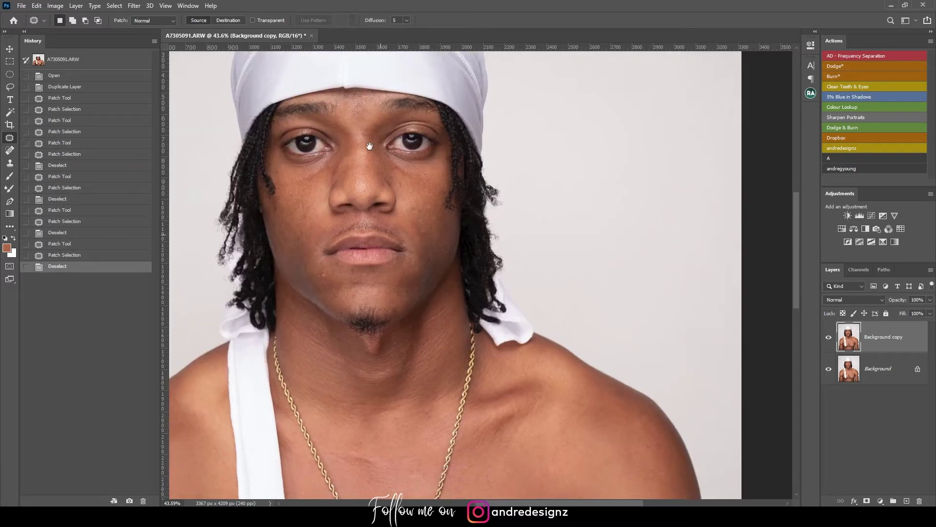
Step: Patch the blemishes on the cheeks and around the nose, clearing the selection after each repair
mouse_move(281, 176)
left_mouse_down()
mouse_move(294, 195)
mouse_move(278, 175)
mouse_move(290, 185)
mouse_move(278, 145)
mouse_move(293, 148)
mouse_move(346, 127)
mouse_move(354, 128)
left_mouse_up()
key("ctrl+d")
key("ctrl+d")
key("ctrl+d")
key("ctrl+d")
mouse_move(348, 139)
left_mouse_down()
mouse_move(334, 151)
mouse_move(352, 163)
left_mouse_up()
key("ctrl+d")
key("ctrl+d")
Step: Patch the spots on the chin and jaw just below the lips
left_click_drag(367, 202, 323, 151)
mouse_move(283, 190)
left_mouse_down()
mouse_move(303, 224)
mouse_move(332, 205)
mouse_move(323, 199)
left_mouse_up()
key("ctrl+d")
mouse_move(322, 202)
left_mouse_down()
mouse_move(332, 204)
mouse_move(321, 193)
mouse_move(330, 193)
left_mouse_up()
key("ctrl+d")
key("ctrl+d")
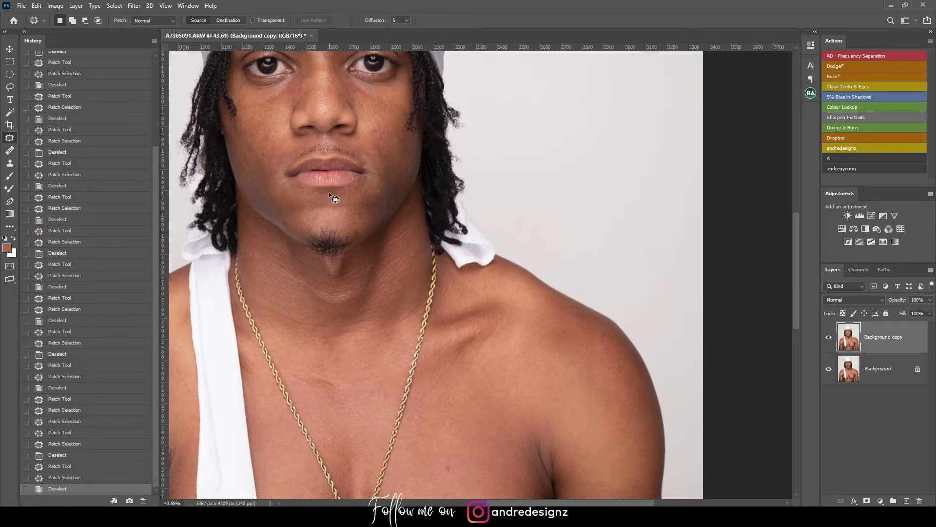
Step: Patch the spots on the lower cheek and beside the mouth
mouse_move(389, 149)
left_mouse_down()
mouse_move(391, 165)
mouse_move(411, 171)
mouse_move(364, 197)
mouse_move(382, 190)
left_mouse_up()
key("ctrl+d")
key("ctrl+d")
key("ctrl+d")
mouse_move(378, 194)
left_mouse_down()
mouse_move(341, 198)
mouse_move(467, 126)
left_mouse_up()
key("ctrl+d")
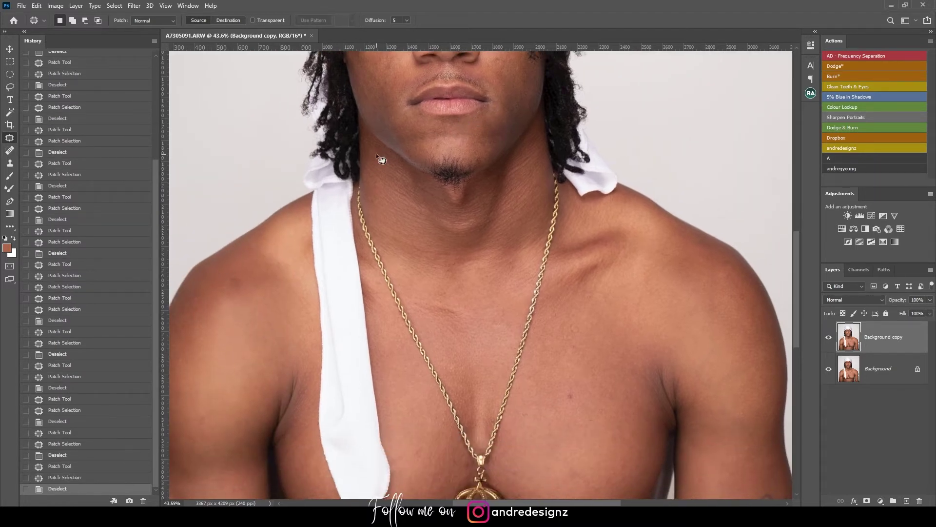
Step: Patch the marks on the upper neck beneath the jawline
left_click_drag(377, 154, 403, 179)
left_click_drag(408, 122, 401, 187)
mouse_move(388, 234)
left_mouse_down()
mouse_move(384, 145)
mouse_move(399, 150)
left_mouse_up()
key("ctrl+d")
left_click_drag(398, 151, 393, 141)
left_click_drag(393, 143, 402, 161)
key("ctrl+d")
Step: Patch the skin marks on the upper chest around the gold chain
mouse_move(451, 211)
left_mouse_down()
mouse_move(396, 113)
mouse_move(372, 117)
left_mouse_up()
left_click_drag(385, 153, 401, 171)
left_click_drag(455, 200, 451, 205)
left_click_drag(424, 198, 446, 215)
key("ctrl+d")
Step: Patch the blemish on the shoulder beside the hanging white cloth
left_click_drag(375, 184, 529, 182)
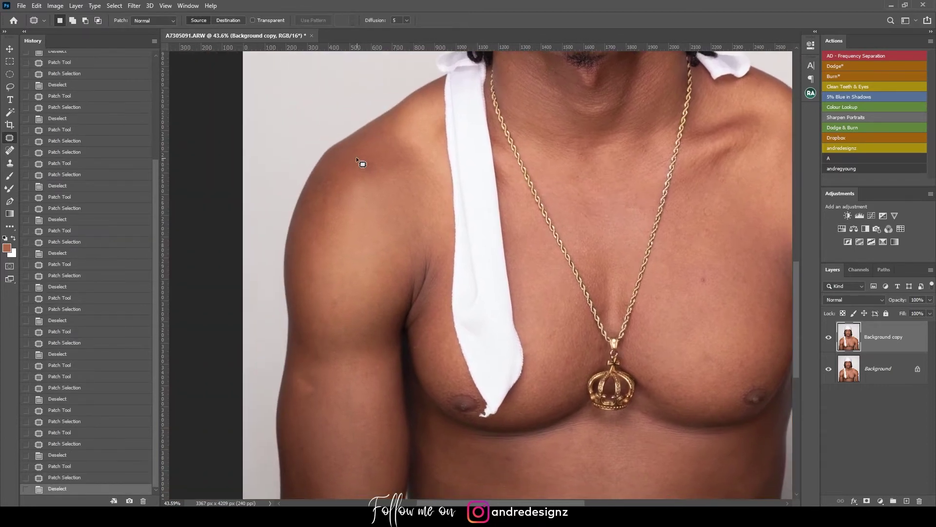
left_click_drag(359, 159, 370, 162)
left_click_drag(365, 167, 386, 193)
key("ctrl+d")
Step: Patch the blemish on the shoulder above the tattooed arm
mouse_move(574, 239)
left_mouse_down()
mouse_move(418, 163)
mouse_move(391, 212)
left_mouse_up()
left_click_drag(407, 169, 341, 185)
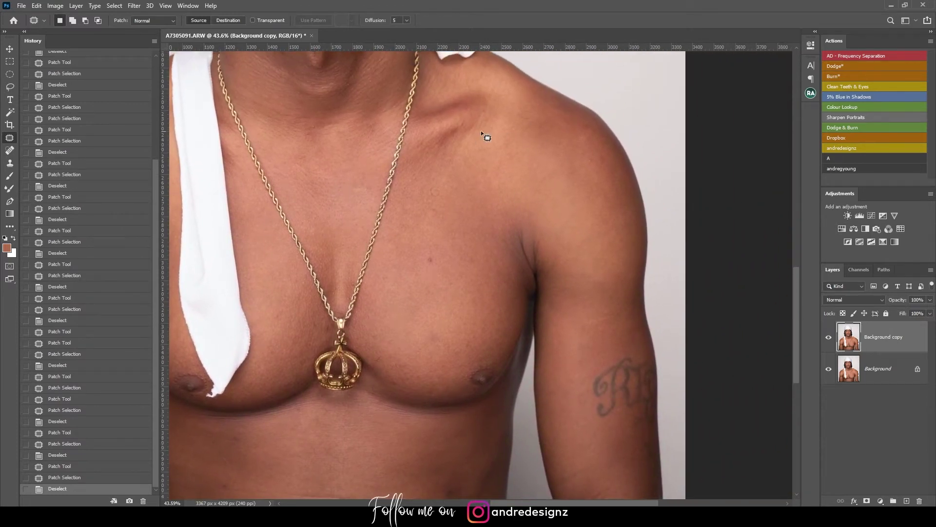
mouse_move(585, 166)
left_mouse_down()
mouse_move(604, 167)
mouse_move(595, 178)
left_mouse_up()
key("ctrl+d")
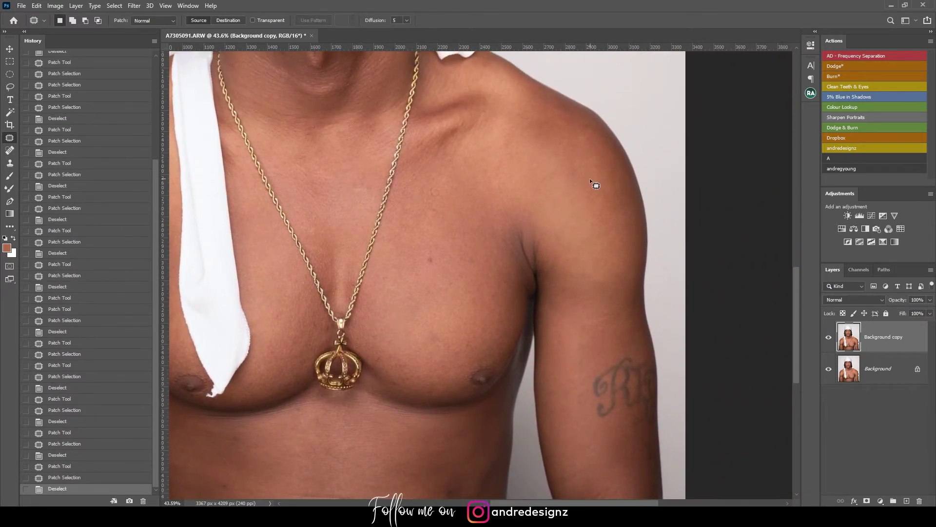
Step: Patch the dark spots on the chest between the chain and the tattooed arm
left_click_drag(458, 156, 544, 149)
mouse_move(508, 250)
left_mouse_down()
mouse_move(534, 254)
mouse_move(528, 196)
left_mouse_up()
key("ctrl+d")
left_click_drag(521, 203, 526, 214)
mouse_move(522, 203)
left_mouse_down()
mouse_move(528, 211)
mouse_move(529, 187)
left_mouse_up()
left_click_drag(523, 191, 531, 214)
key("ctrl+d")
mouse_move(478, 271)
left_mouse_down()
mouse_move(487, 194)
mouse_move(444, 201)
mouse_move(463, 210)
mouse_move(498, 164)
left_mouse_up()
key("ctrl+d")
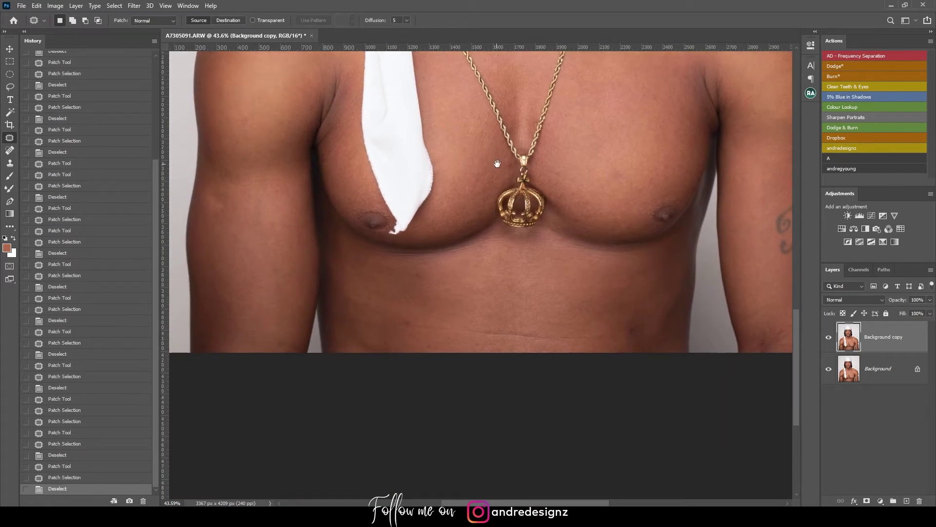
Step: Patch the remaining skin marks on the lower chest and upper abdomen around the crown pendant
mouse_move(619, 190)
left_mouse_down()
mouse_move(630, 193)
mouse_move(573, 194)
mouse_move(499, 253)
mouse_move(416, 273)
mouse_move(422, 297)
left_mouse_up()
key("ctrl+d")
key("ctrl+d")
left_click_drag(486, 268, 587, 217)
left_click_drag(599, 289, 518, 209)
left_click_drag(321, 223, 475, 204)
left_click_drag(389, 167, 400, 214)
key("ctrl+d")
left_click_drag(488, 199, 335, 177)
mouse_move(439, 232)
left_mouse_down()
mouse_move(518, 162)
mouse_move(505, 204)
mouse_move(563, 190)
left_mouse_up()
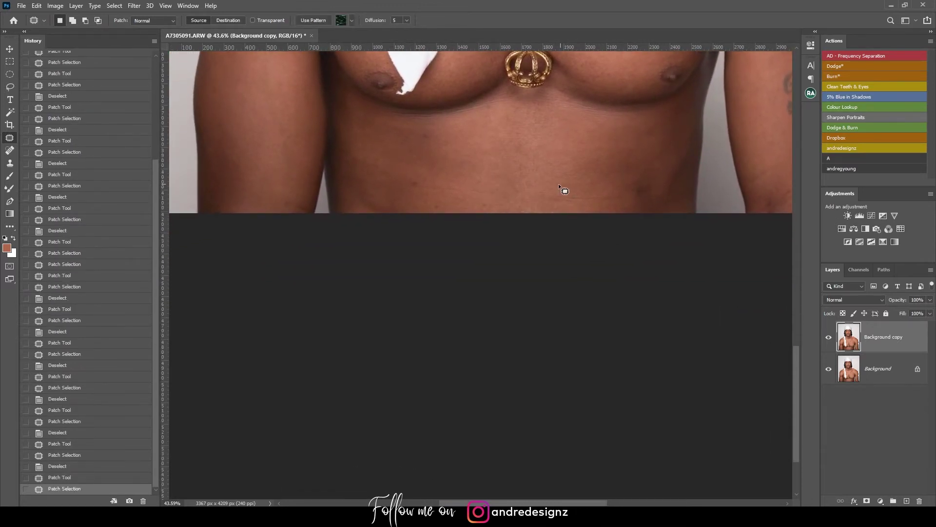
key("ctrl+d")
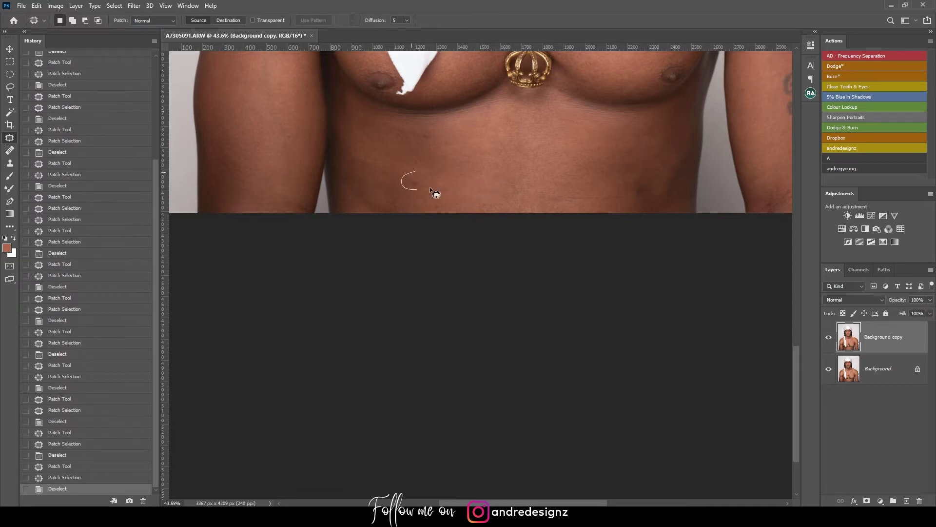
Step: Patch the marks on the abdomen below the end of the white cloth
left_click_drag(430, 188, 423, 172)
left_click_drag(423, 180, 445, 168)
key("ctrl+d")
mouse_move(434, 129)
left_mouse_down()
mouse_move(405, 143)
mouse_move(454, 136)
left_mouse_up()
key("ctrl+d")
mouse_move(450, 139)
left_mouse_down()
mouse_move(420, 142)
mouse_move(450, 140)
left_mouse_up()
left_click_drag(442, 149, 476, 165)
key("ctrl+d")
Step: Patch the marks toward the outer side of the abdomen, under the chest on the white cloth's side
left_click_drag(409, 149, 418, 155)
left_click_drag(418, 159, 424, 174)
key("ctrl+d")
left_click_drag(382, 131, 362, 111)
left_click_drag(367, 123, 382, 146)
key("ctrl+d")
Step: Patch the marks on the abdomen on the tattooed arm's side and on the chest near the necklace
mouse_move(536, 142)
left_mouse_down()
mouse_move(378, 154)
mouse_move(366, 186)
left_mouse_up()
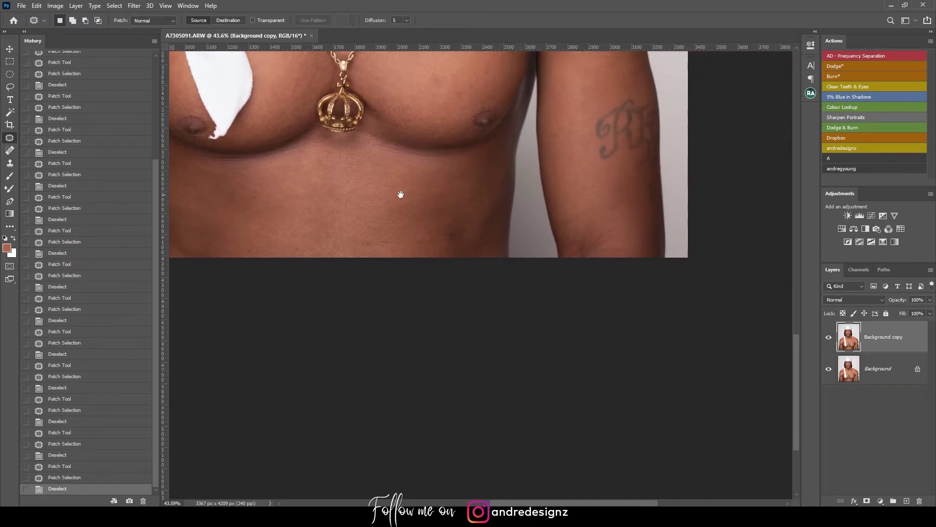
mouse_move(466, 238)
left_mouse_down()
mouse_move(405, 236)
mouse_move(432, 247)
mouse_move(463, 244)
mouse_move(476, 184)
left_mouse_up()
key("ctrl+d")
left_click_drag(422, 151, 416, 280)
left_click_drag(448, 168, 457, 242)
left_click_drag(455, 204, 507, 249)
mouse_move(376, 203)
left_mouse_down()
mouse_move(386, 181)
mouse_move(390, 209)
left_mouse_up()
key("ctrl+d")
Step: Patch the remaining marks on the chin around the goatee and on the cheek next to the hair
left_click_drag(507, 202, 413, 96)
left_click_drag(438, 141, 479, 228)
left_click_drag(411, 156, 460, 215)
left_click_drag(443, 184, 523, 289)
mouse_move(455, 194)
left_mouse_down()
mouse_move(453, 173)
mouse_move(475, 166)
left_mouse_up()
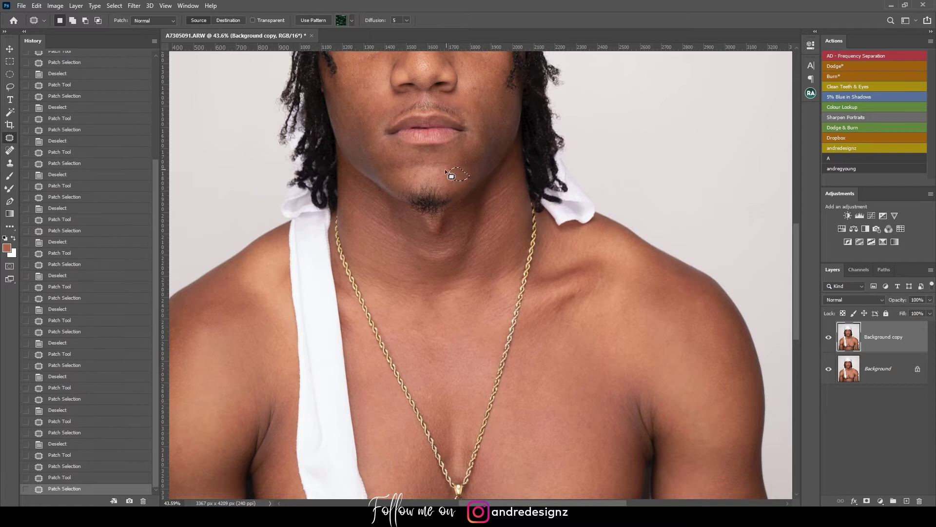
mouse_move(412, 174)
left_mouse_down()
mouse_move(423, 174)
mouse_move(414, 174)
left_mouse_up()
mouse_move(416, 177)
left_mouse_down()
mouse_move(425, 175)
mouse_move(412, 183)
mouse_move(405, 173)
left_mouse_up()
key("ctrl+d")
left_click_drag(405, 177, 419, 172)
left_click_drag(423, 175, 434, 176)
key("ctrl+d")
left_click_drag(470, 83, 495, 87)
key("ctrl+d")
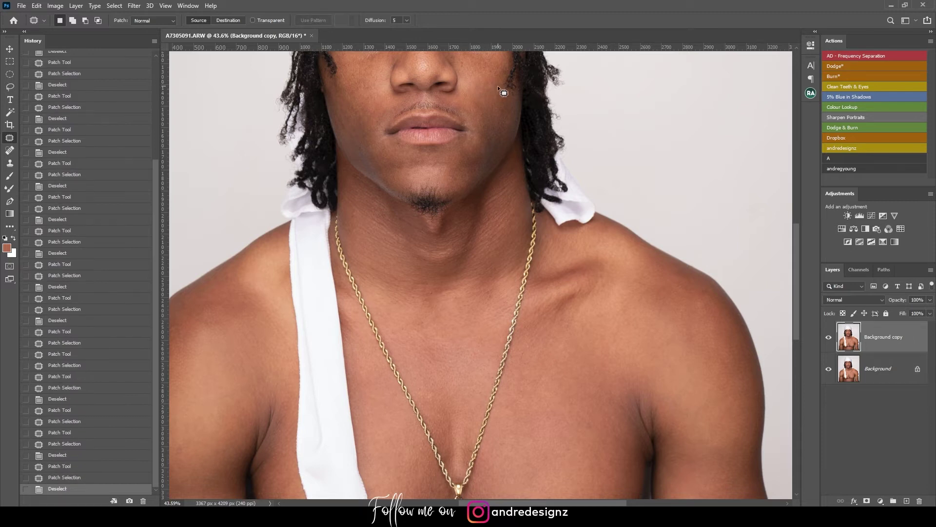
Step: Run the AD - Frequency Separation action, accepting a Gaussian Blur radius of 6.4 pixels for the Low* layer
scroll(446, 80, "down", 10)
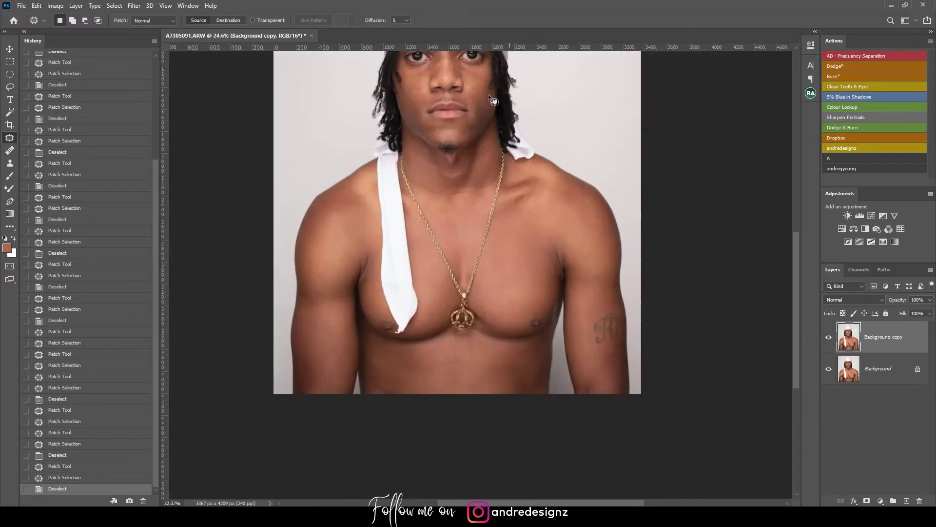
scroll(507, 103, "up", 3)
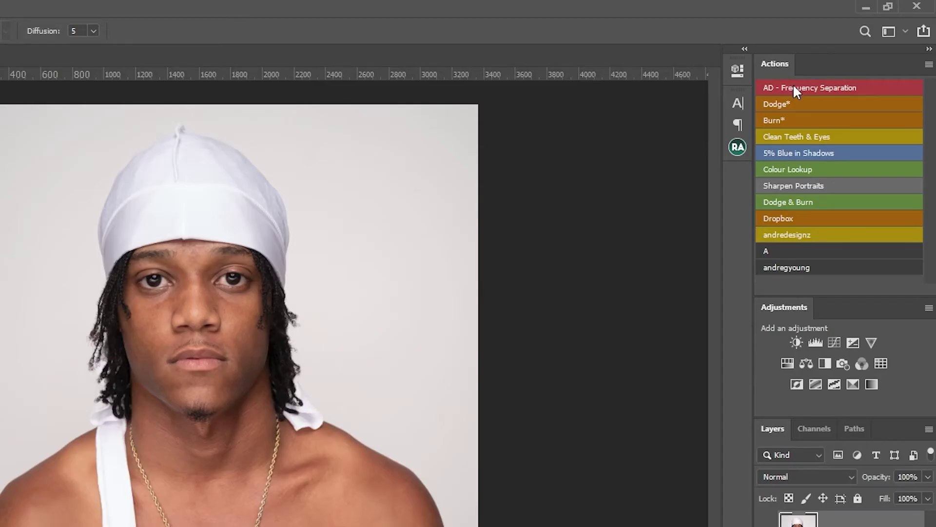
left_click(830, 86)
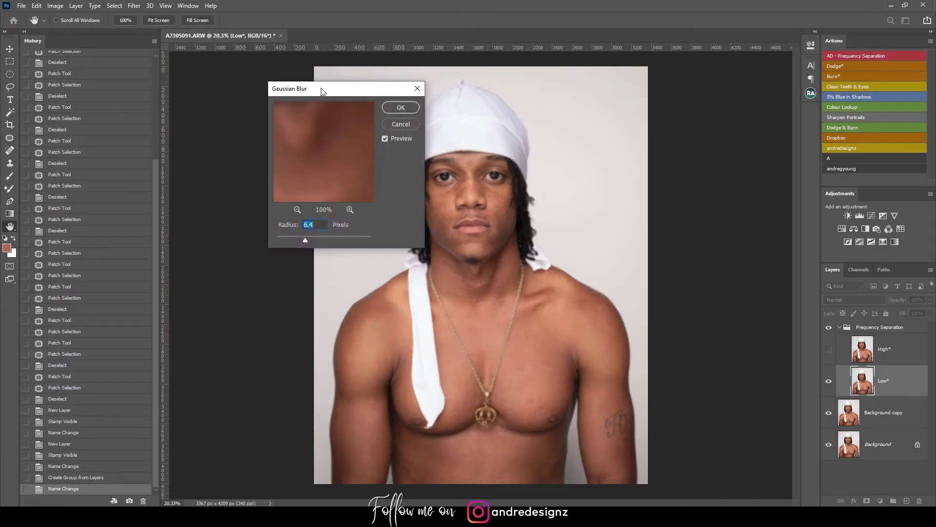
left_click_drag(322, 92, 302, 76)
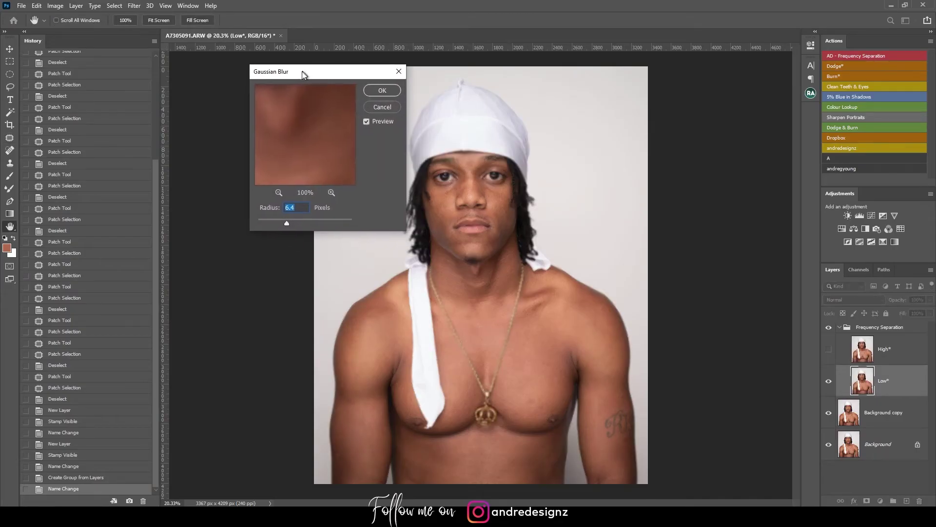
left_click(389, 91)
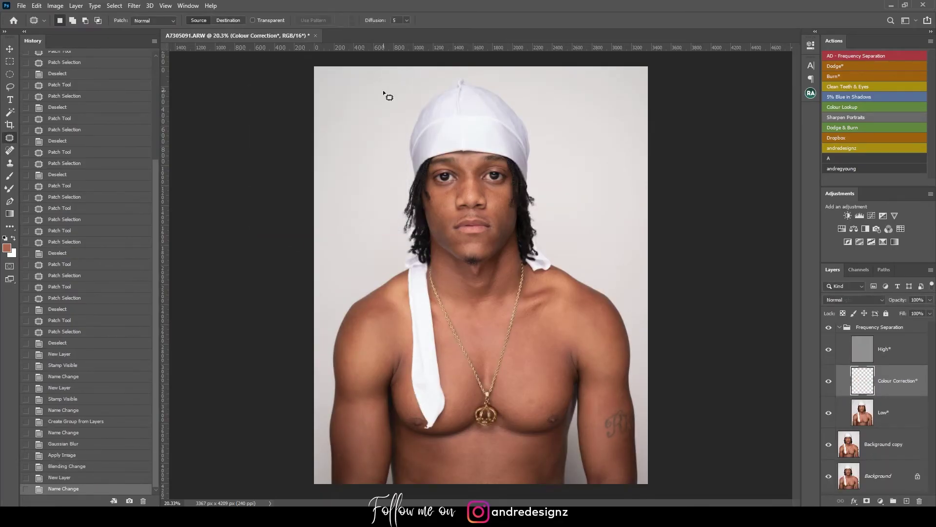
Step: Select the Low* layer and choose the Mixer Brush tool with Wet set to 2%
left_click(896, 418)
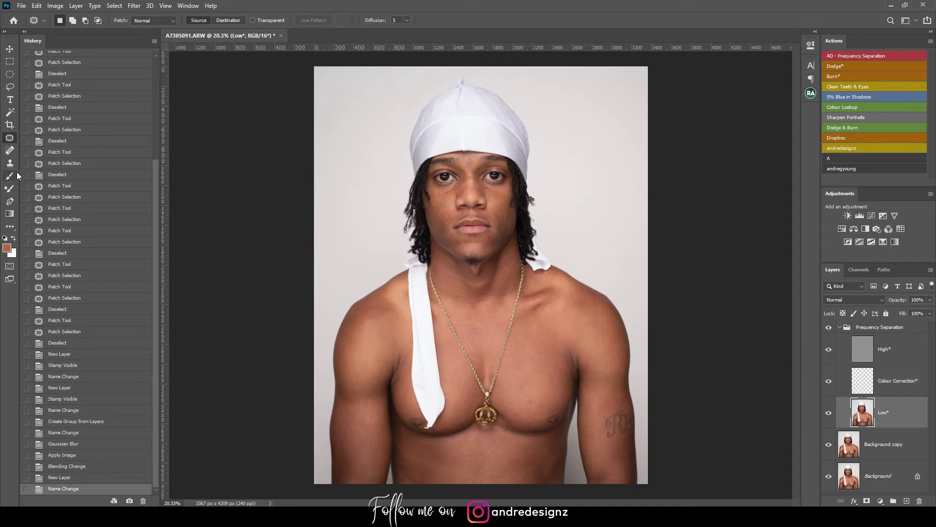
left_click(9, 191)
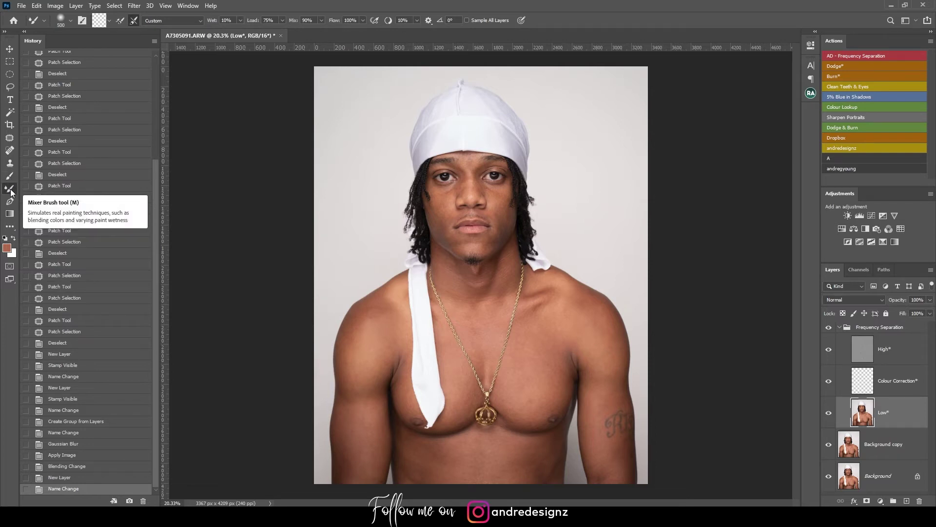
left_click(242, 19)
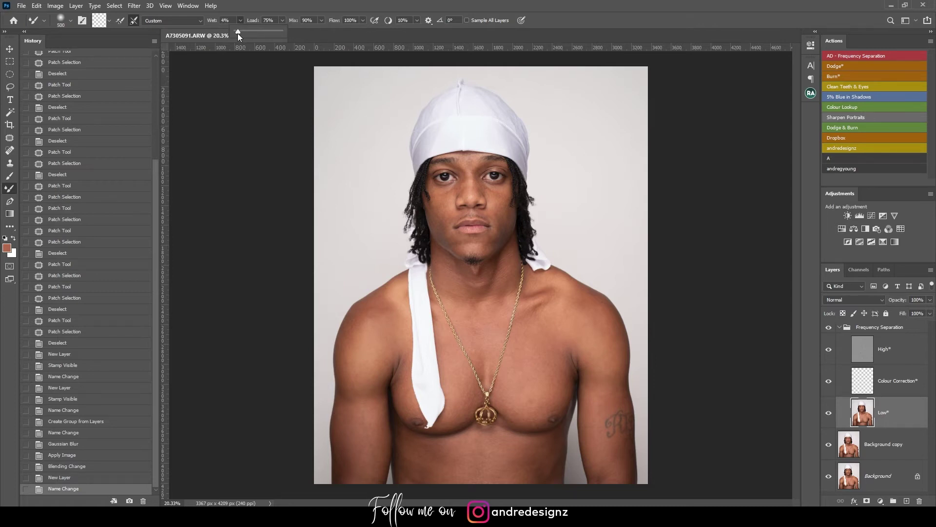
left_click(269, 7)
Step: Reduce the Mixer Brush to 90 pixels and blend the skin tones on the forehead around the eyebrows
scroll(526, 176, "up", 2)
scroll(525, 177, "up", 3)
left_click_drag(554, 169, 514, 200)
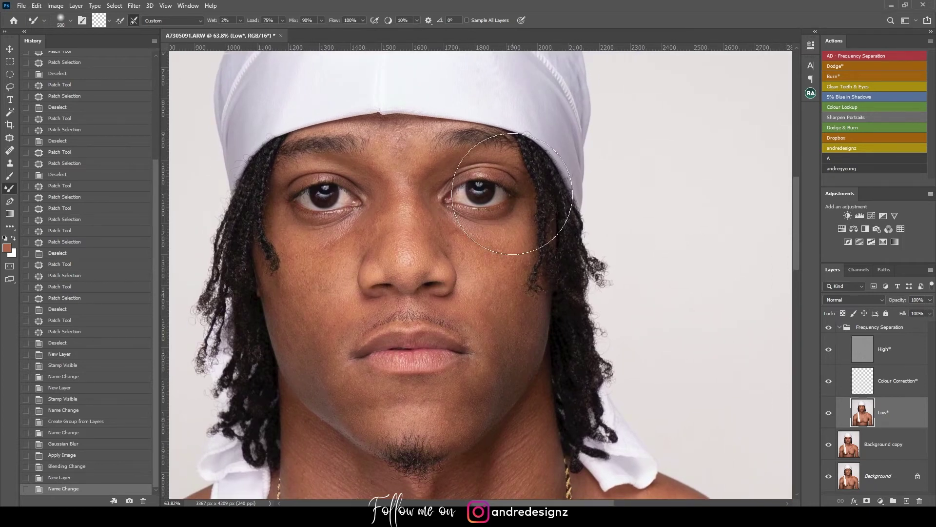
key("bracketleft")
key("bracketleft")
key("bracketleft")
key("bracketleft")
key("bracketleft")
key("bracketleft")
key("bracketright")
left_click_drag(393, 141, 385, 146)
key("[")
mouse_move(305, 142)
left_mouse_down()
mouse_move(411, 141)
mouse_move(449, 147)
mouse_move(423, 136)
mouse_move(410, 156)
left_mouse_up()
Step: Blend the skin tones along the nose bridge, on the eyelids and beside the nose with the Mixer Brush
left_click_drag(405, 188, 402, 176)
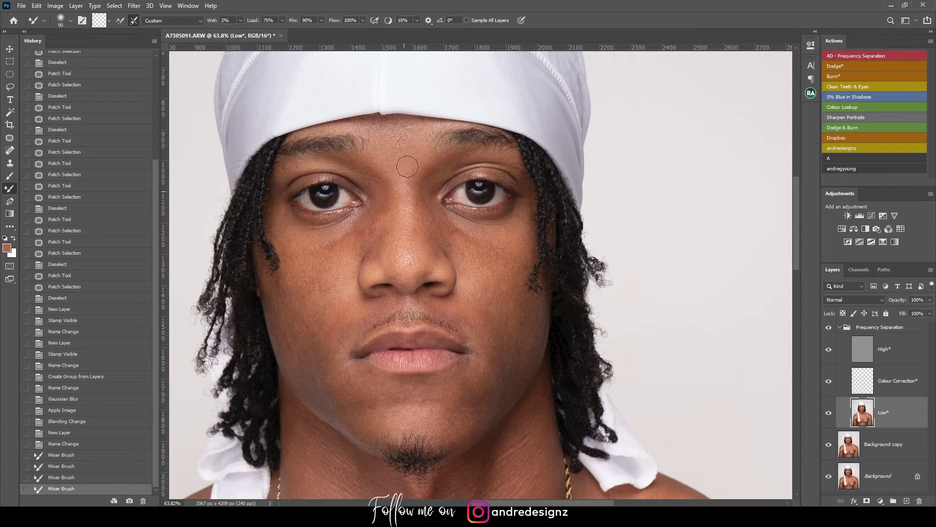
left_click_drag(408, 167, 405, 195)
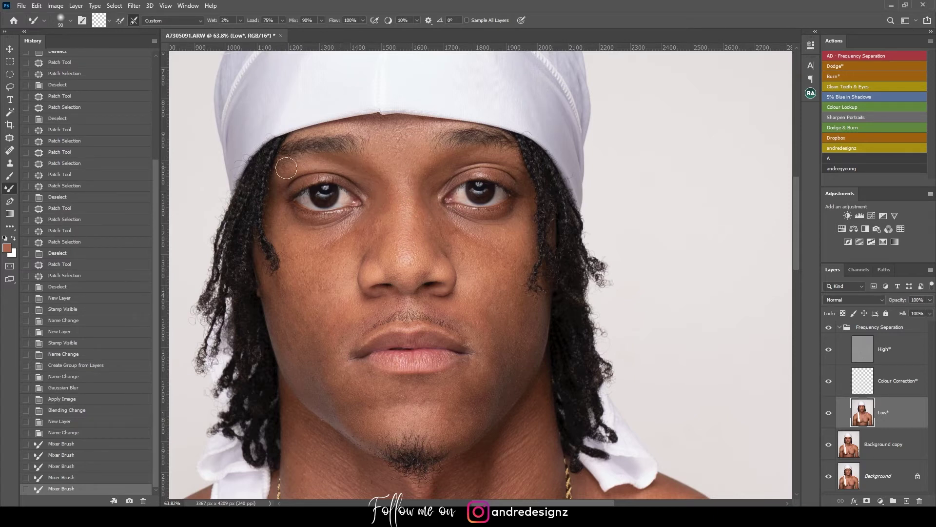
left_click_drag(284, 175, 335, 171)
left_click_drag(378, 229, 392, 218)
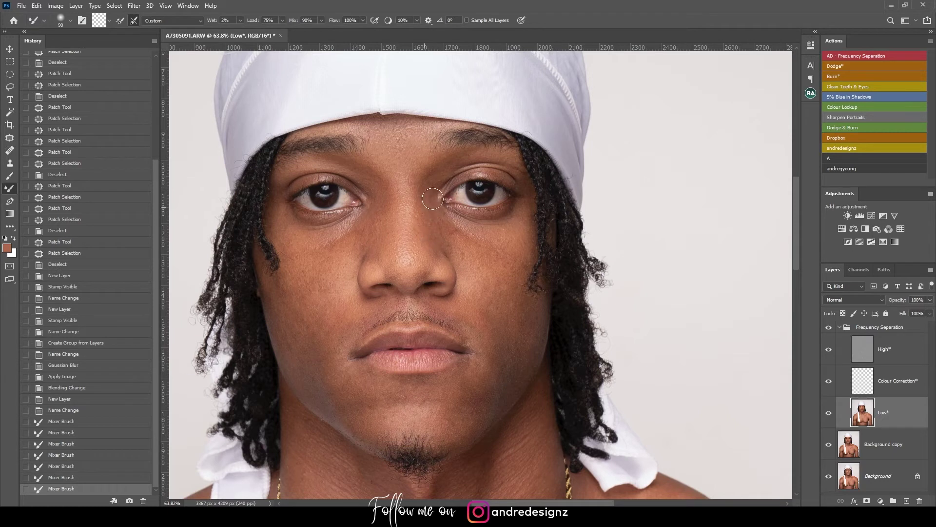
left_click_drag(521, 171, 462, 194)
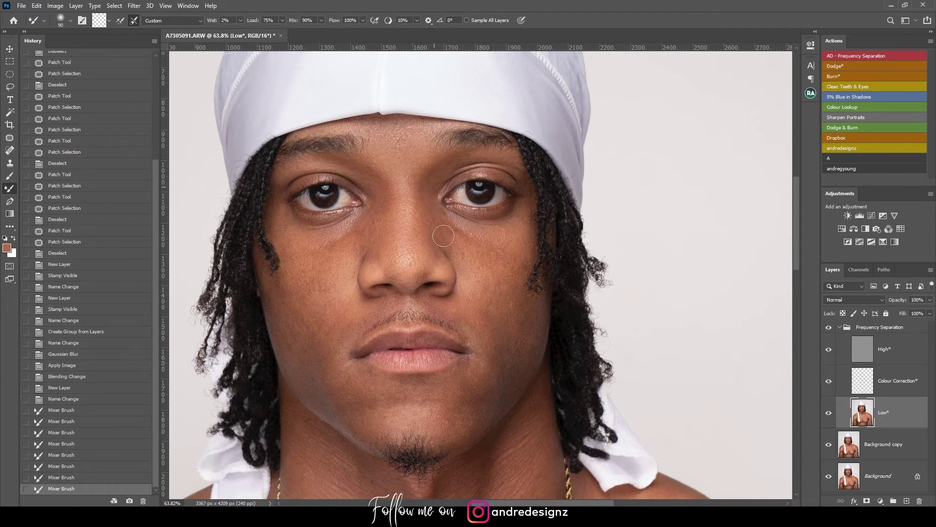
left_click_drag(448, 258, 428, 247)
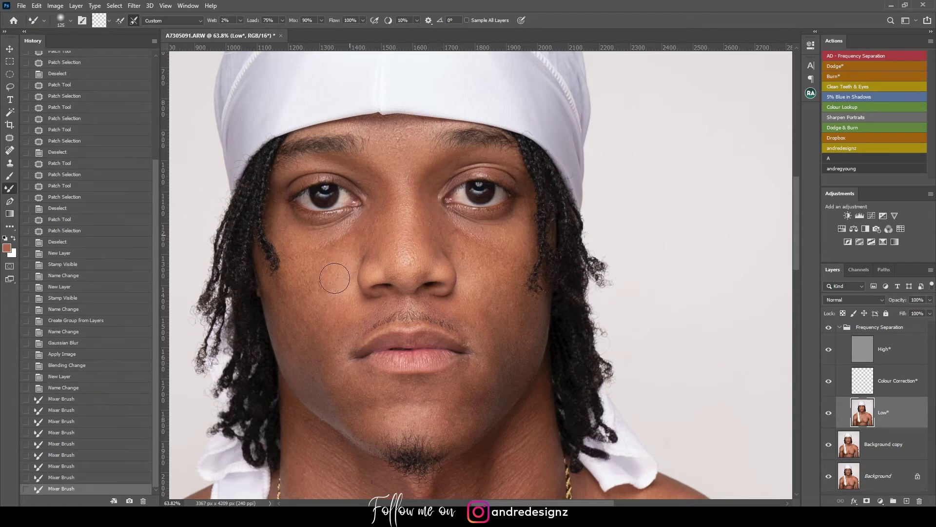
Step: Blend the skin tones on the subject's right cheek, along the jaw and across the chin with the Mixer Brush
left_click_drag(353, 241, 325, 281)
left_click_drag(326, 282, 307, 272)
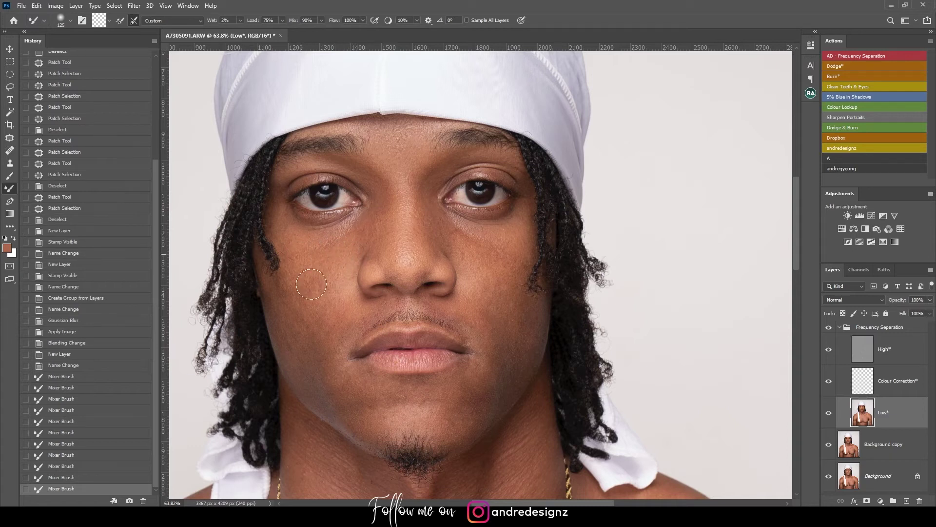
mouse_move(323, 315)
left_mouse_down()
mouse_move(335, 286)
mouse_move(309, 323)
left_mouse_up()
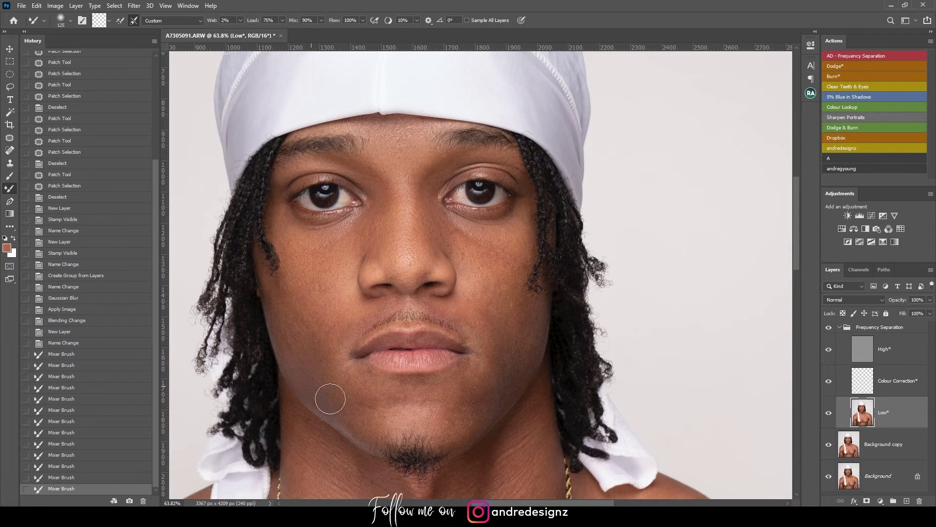
left_click(276, 281)
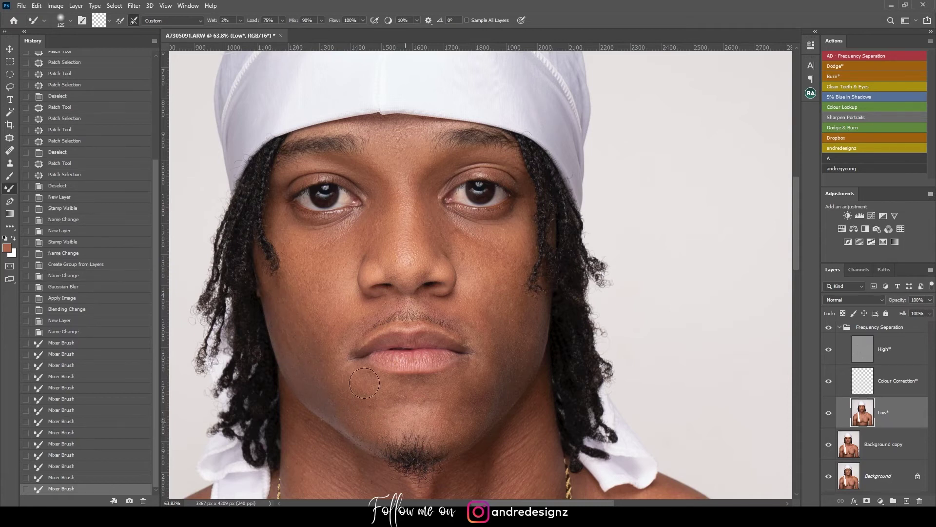
mouse_move(399, 391)
left_mouse_down()
mouse_move(460, 403)
mouse_move(484, 385)
mouse_move(485, 394)
mouse_move(536, 341)
mouse_move(517, 329)
mouse_move(517, 345)
mouse_move(521, 325)
mouse_move(503, 398)
mouse_move(481, 406)
mouse_move(482, 387)
left_mouse_up()
Step: Blend the skin tones on the subject's left cheek and beside the nose and mouth with the 125-pixel Mixer Brush
key("bracketright")
key("bracketright")
mouse_move(489, 268)
left_mouse_down()
mouse_move(457, 234)
mouse_move(482, 261)
mouse_move(466, 237)
mouse_move(483, 252)
mouse_move(456, 240)
mouse_move(525, 254)
left_mouse_up()
key("bracketleft")
key("bracketleft")
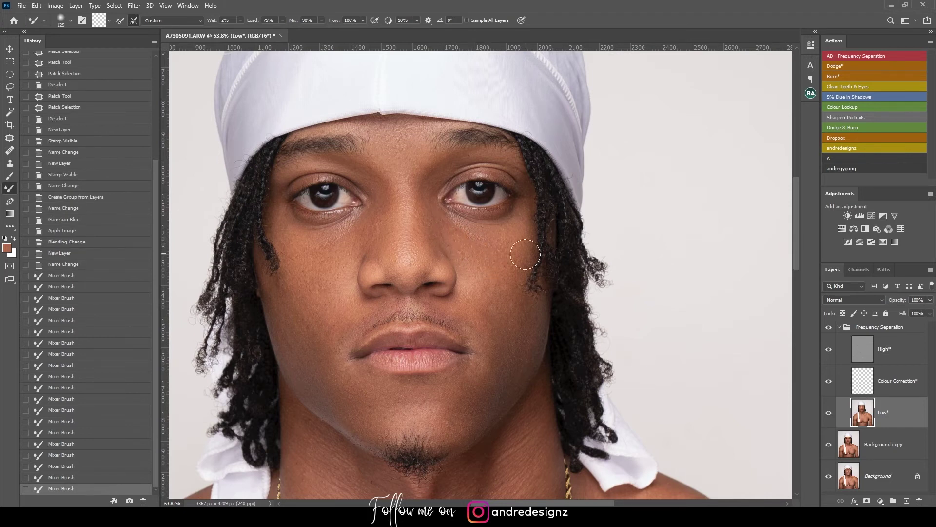
mouse_move(473, 247)
left_mouse_down()
mouse_move(493, 271)
mouse_move(483, 269)
mouse_move(495, 287)
mouse_move(473, 304)
left_mouse_up()
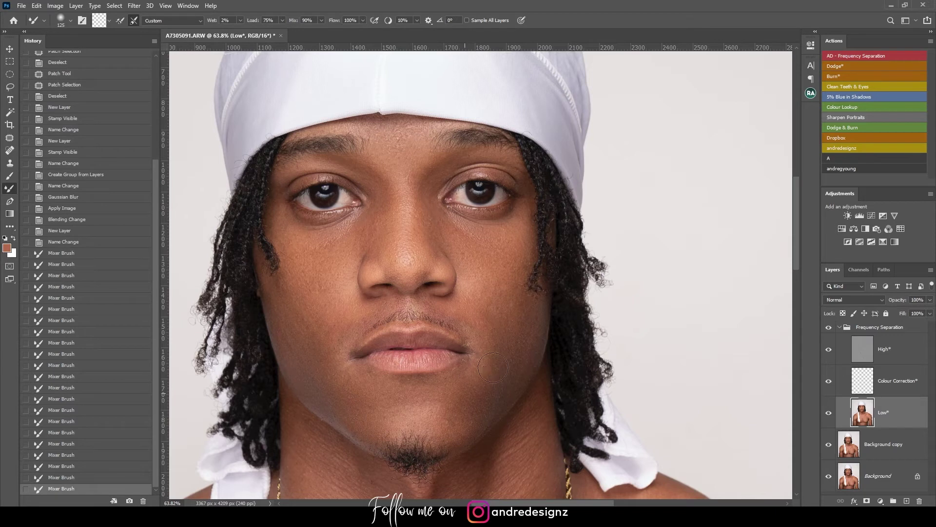
left_click_drag(517, 332, 531, 295)
mouse_move(502, 363)
left_mouse_down()
mouse_move(519, 258)
mouse_move(442, 249)
left_mouse_up()
mouse_move(363, 227)
left_mouse_down()
mouse_move(316, 272)
mouse_move(305, 258)
mouse_move(347, 305)
left_mouse_up()
mouse_move(484, 256)
left_mouse_down()
mouse_move(472, 276)
mouse_move(462, 246)
left_mouse_up()
Step: Toggle the visibility of the Frequency Separation group to compare the face with and without the smoothing
scroll(482, 192, "down", 3)
scroll(483, 193, "up", 2)
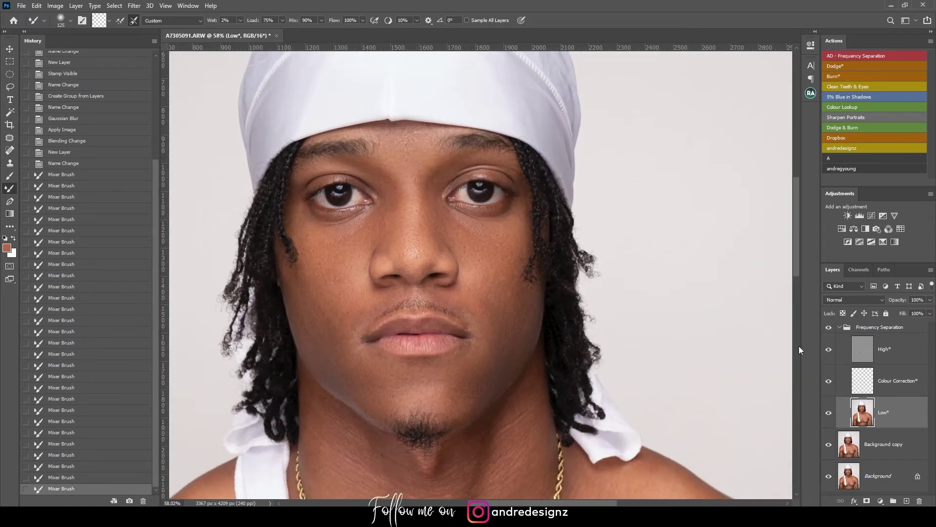
left_click(829, 328)
left_click(829, 327)
Step: Blend the skin tones on the neck and upper chest, using Mixer Brush sizes of 175 to 250 pixels
left_click_drag(536, 328, 527, 186)
left_click_drag(540, 370, 515, 220)
scroll(469, 226, "down", 6)
scroll(468, 232, "down", 1)
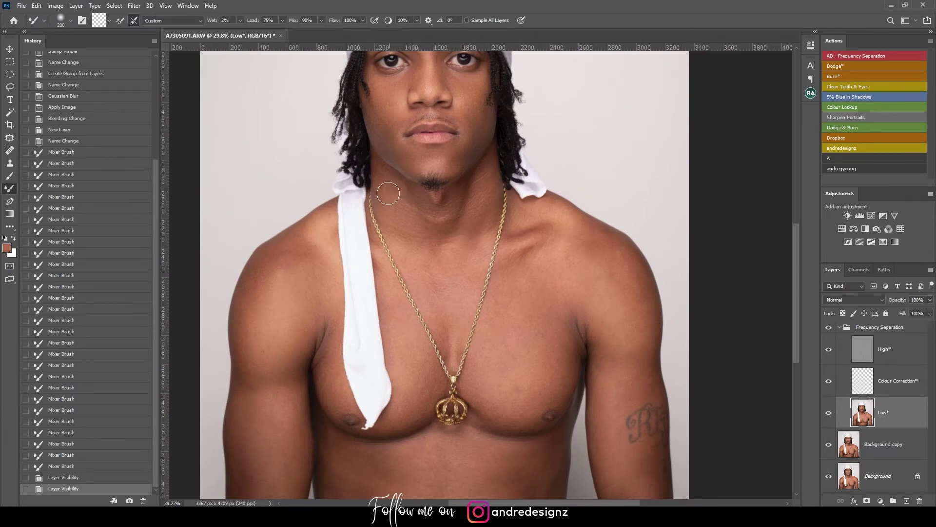
mouse_move(396, 199)
left_mouse_down()
mouse_move(453, 230)
mouse_move(490, 179)
mouse_move(471, 200)
mouse_move(477, 224)
mouse_move(492, 213)
mouse_move(426, 201)
left_mouse_up()
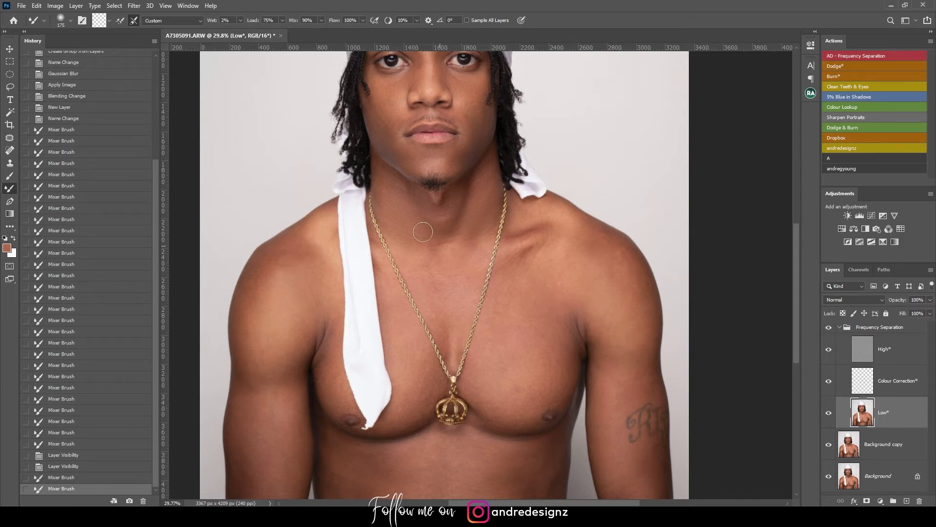
mouse_move(382, 195)
left_mouse_down()
mouse_move(439, 230)
mouse_move(486, 187)
mouse_move(483, 230)
left_mouse_up()
key("]")
key("]")
left_click(457, 308)
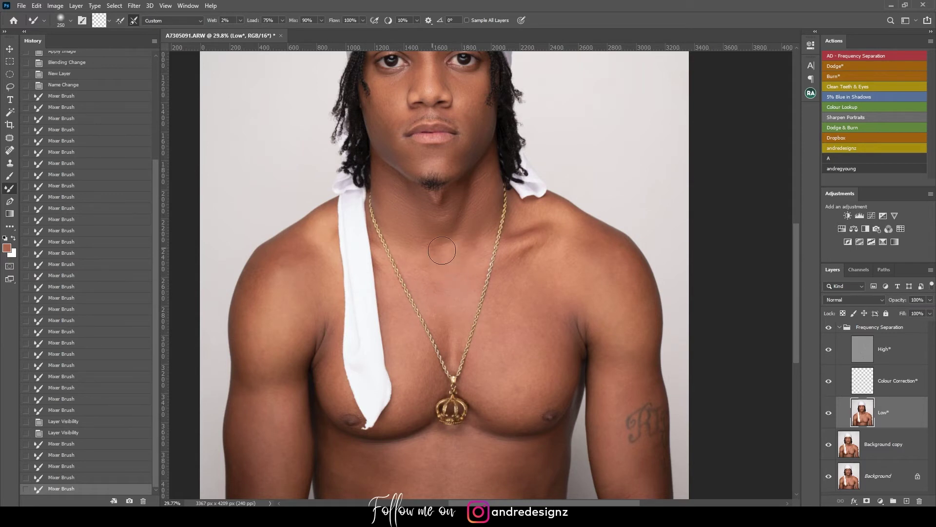
Step: Blend the skin tones on the subject's left shoulder and upper arm, enlarging the Mixer Brush to 400 pixels
mouse_move(447, 260)
left_mouse_down()
mouse_move(466, 252)
mouse_move(443, 300)
mouse_move(444, 328)
mouse_move(526, 270)
mouse_move(528, 256)
mouse_move(397, 230)
mouse_move(418, 208)
mouse_move(418, 187)
mouse_move(390, 201)
mouse_move(405, 194)
mouse_move(466, 213)
left_mouse_up()
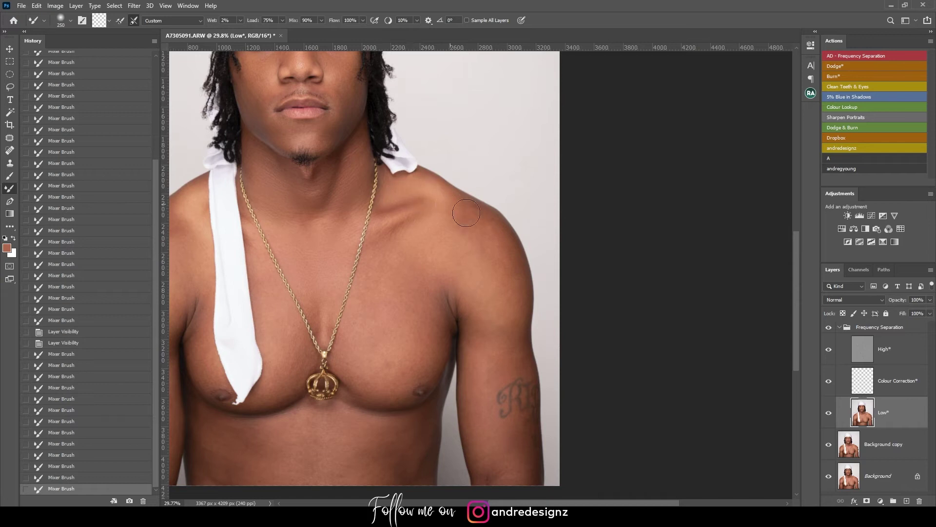
mouse_move(500, 249)
left_mouse_down()
mouse_move(452, 221)
mouse_move(479, 287)
mouse_move(461, 293)
left_mouse_up()
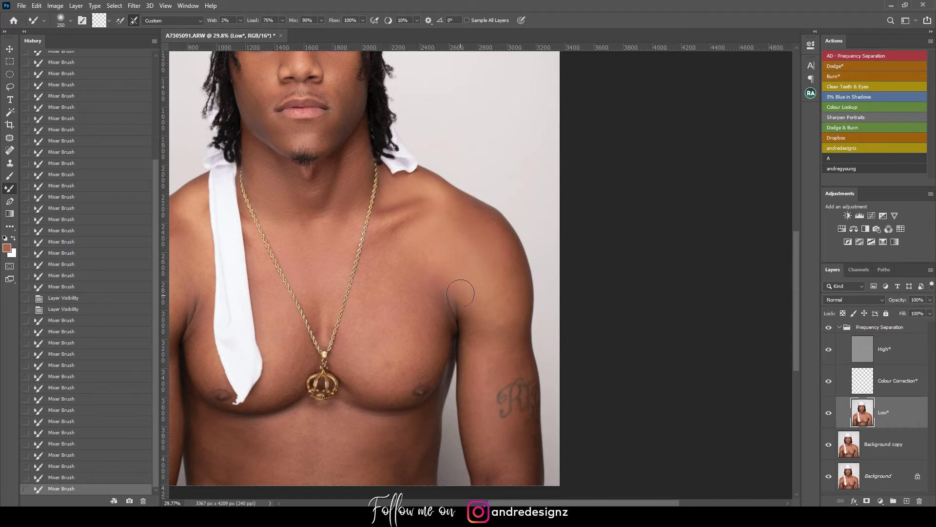
key("bracketright")
key("bracketright")
left_click_drag(497, 357, 498, 332)
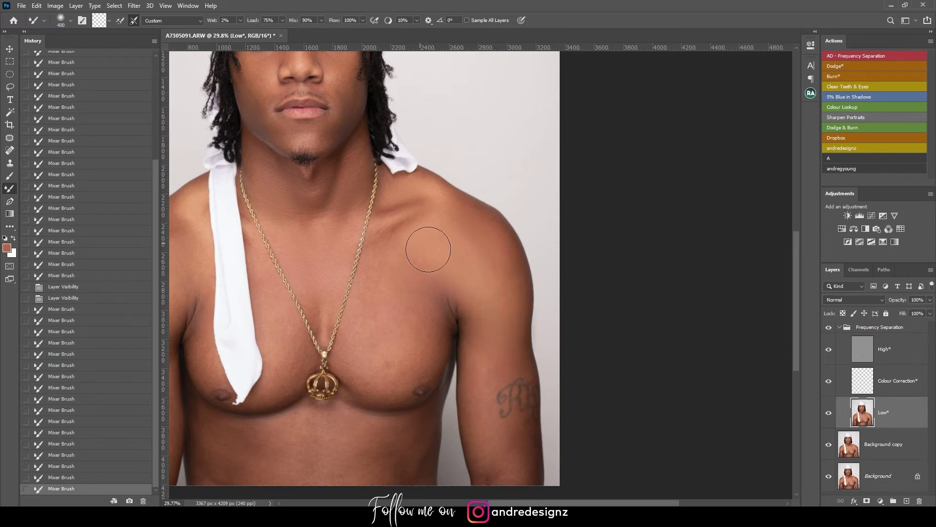
Step: Blend the skin tones across the subject's left chest and shoulder with the 400-pixel Mixer Brush
mouse_move(410, 290)
left_mouse_down()
mouse_move(450, 282)
mouse_move(434, 297)
left_mouse_up()
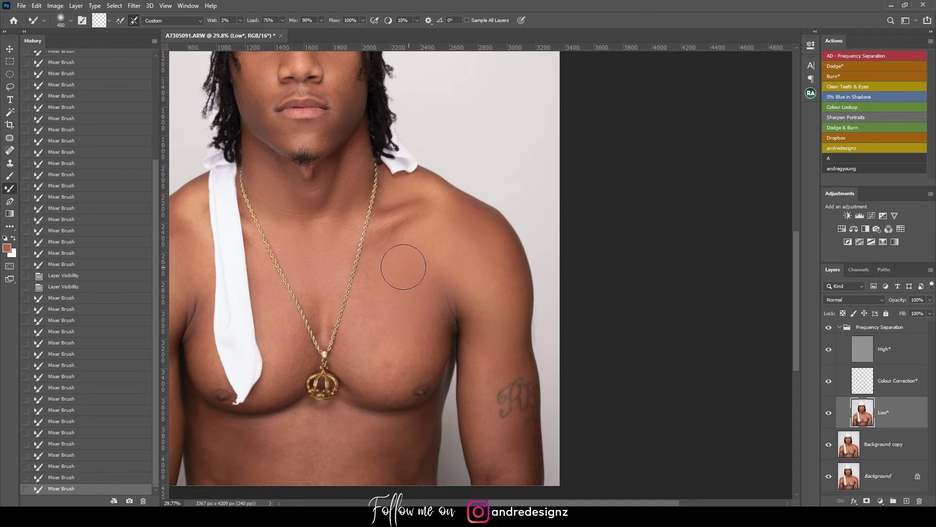
mouse_move(384, 342)
left_mouse_down()
mouse_move(418, 328)
mouse_move(382, 351)
mouse_move(379, 376)
mouse_move(400, 284)
mouse_move(395, 257)
mouse_move(409, 263)
left_mouse_up()
left_click_drag(432, 273, 418, 303)
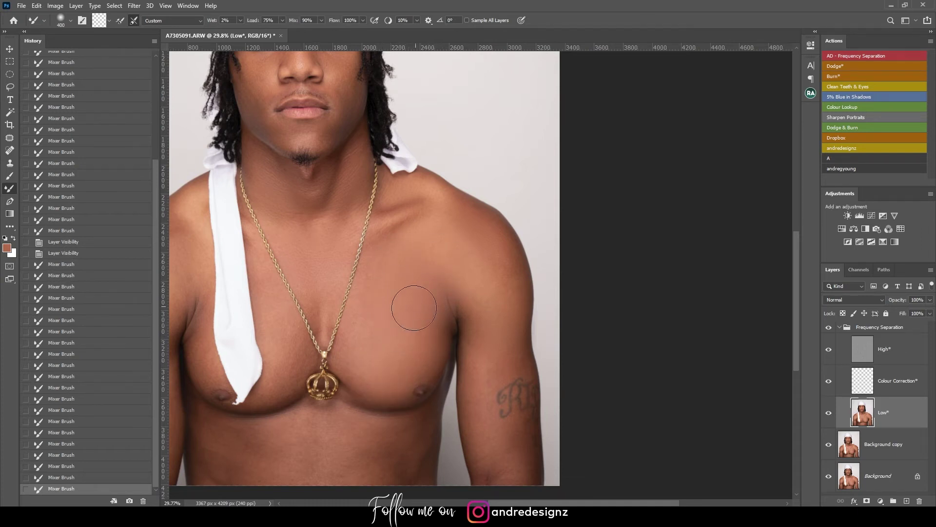
left_click_drag(495, 232, 511, 224)
Step: Blend the skin between the white cloth and the gold chain at 300 pixels and inside the chain at 200 pixels
key("bracketleft")
key("bracketleft")
key("bracketleft")
mouse_move(379, 271)
left_mouse_down()
mouse_move(395, 291)
mouse_move(491, 196)
mouse_move(535, 202)
left_mouse_up()
key("bracketright")
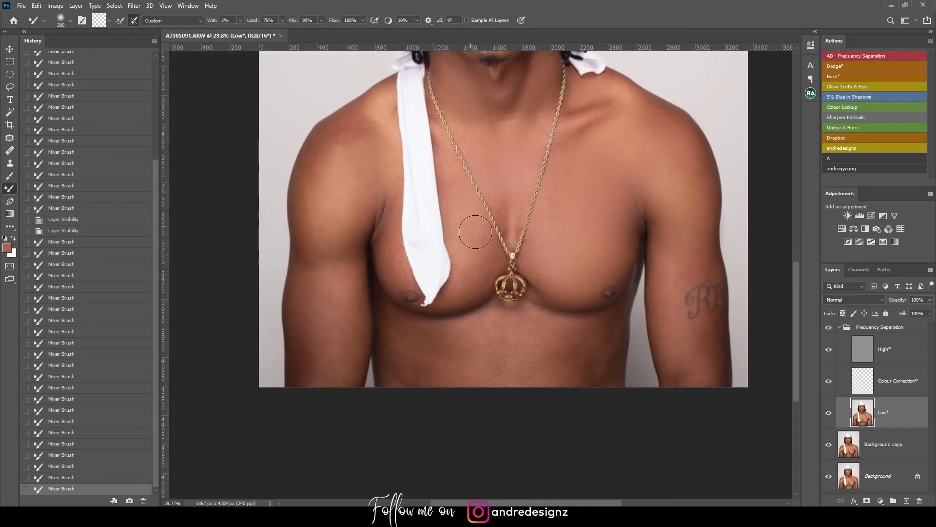
left_click(468, 290)
key("bracketleft")
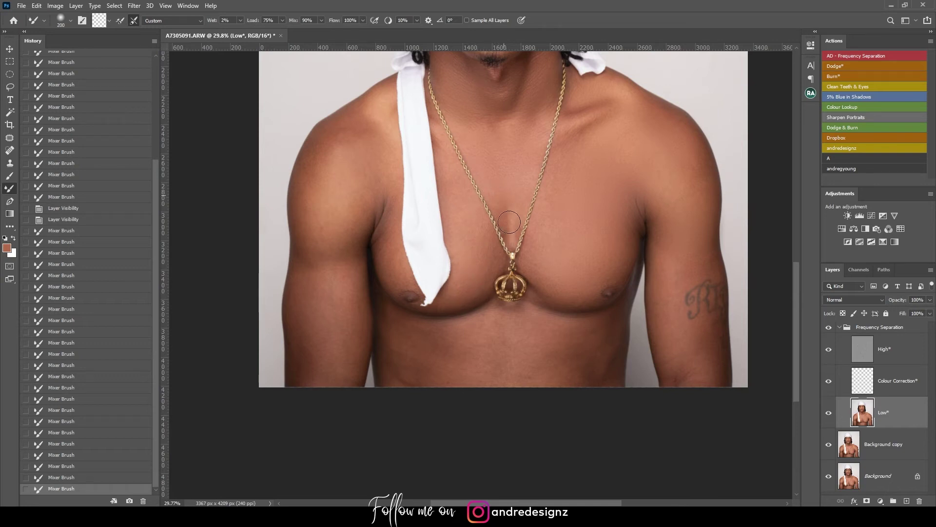
left_click(500, 210)
Step: Enlarge the Mixer Brush to 400 pixels and blend the skin tones on the subject's right shoulder and arm
key("bracketright")
key("bracketright")
key("bracketright")
mouse_move(344, 164)
left_mouse_down()
mouse_move(332, 204)
mouse_move(332, 184)
mouse_move(368, 125)
mouse_move(343, 150)
mouse_move(354, 182)
mouse_move(386, 174)
left_mouse_up()
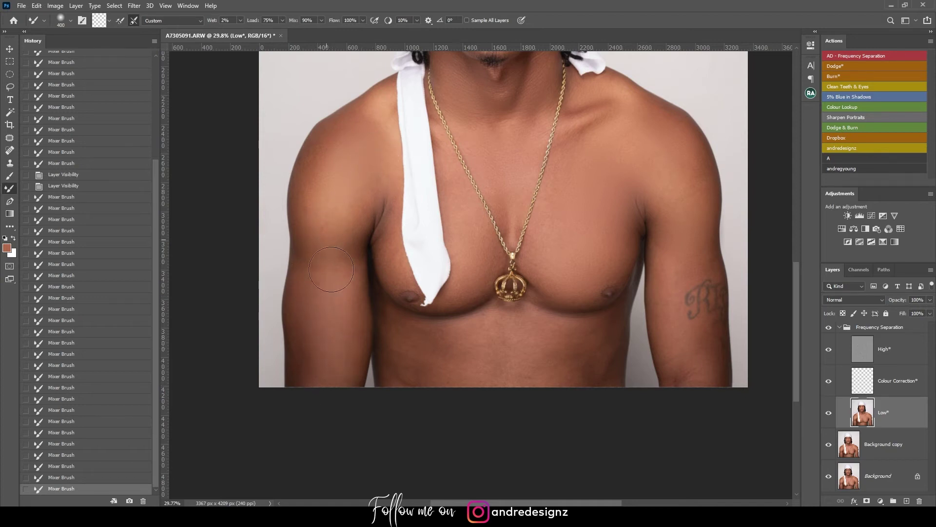
left_click_drag(338, 353, 345, 389)
Step: Blend the skin tones across the abdomen below the chest with the 400-pixel Mixer Brush
mouse_move(427, 352)
left_mouse_down()
mouse_move(408, 362)
mouse_move(454, 351)
mouse_move(428, 353)
mouse_move(439, 389)
left_mouse_up()
mouse_move(523, 338)
left_mouse_down()
mouse_move(499, 347)
mouse_move(539, 376)
left_mouse_up()
mouse_move(600, 369)
left_mouse_down()
mouse_move(591, 379)
mouse_move(521, 325)
mouse_move(489, 341)
mouse_move(426, 340)
mouse_move(403, 329)
mouse_move(470, 380)
left_mouse_up()
left_click_drag(556, 374, 594, 341)
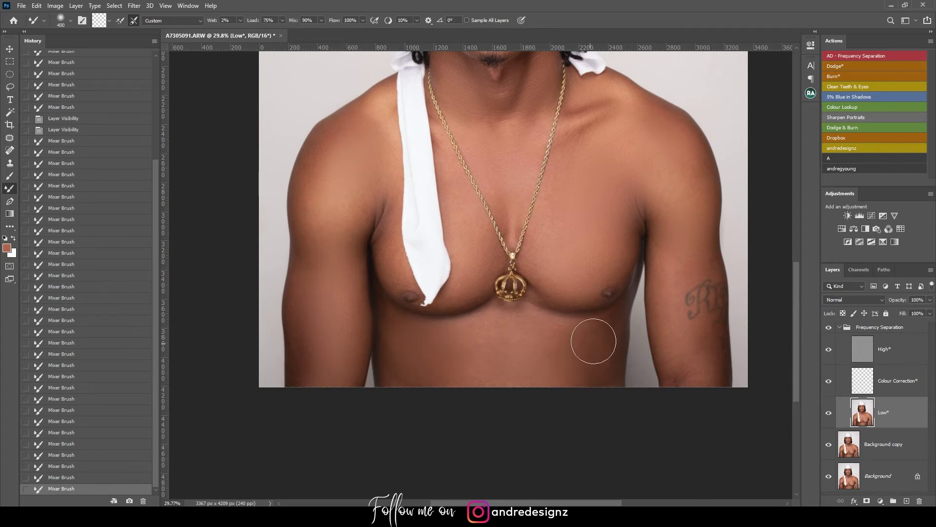
Step: Reduce the Mixer Brush to 200 pixels and blend the skin on the subject's left arm below the tattoo
left_click_drag(613, 280, 368, 268)
key("bracketleft")
key("bracketleft")
key("bracketleft")
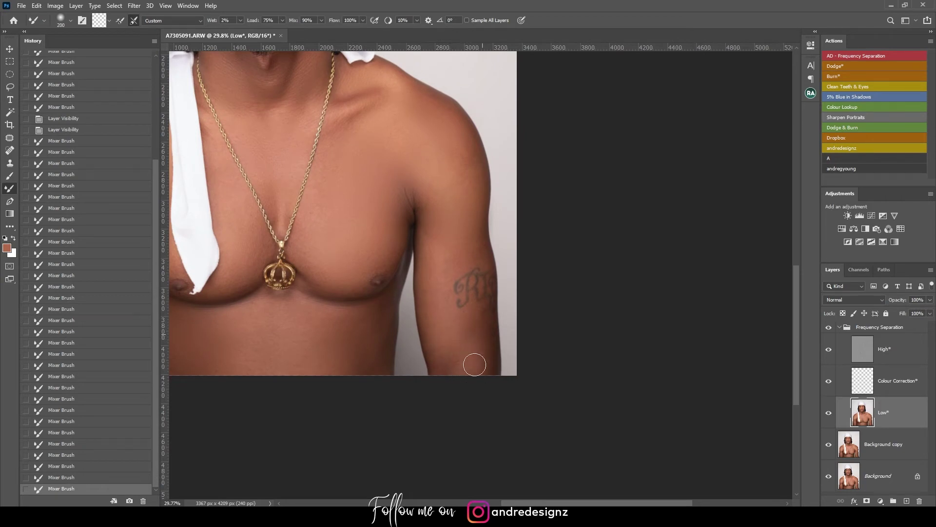
left_click_drag(446, 351, 447, 366)
scroll(445, 361, "up", 3)
scroll(525, 335, "down", 2)
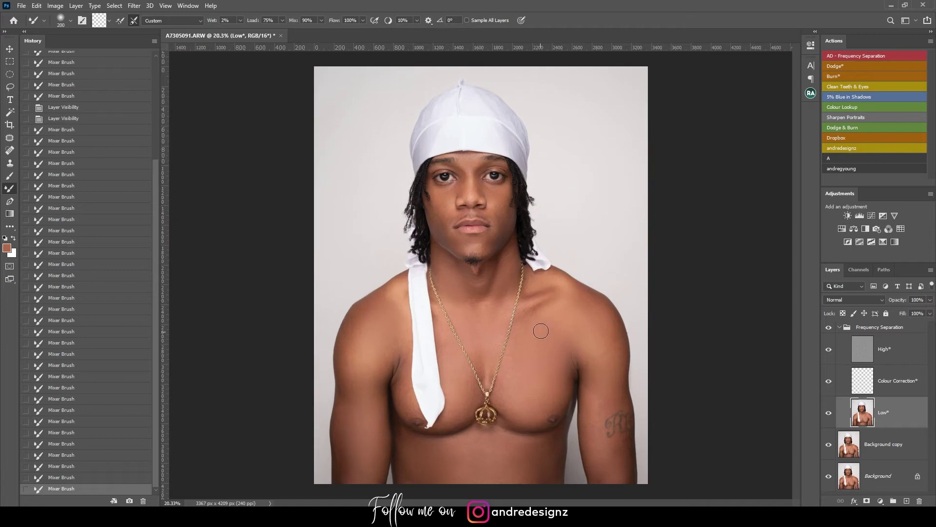
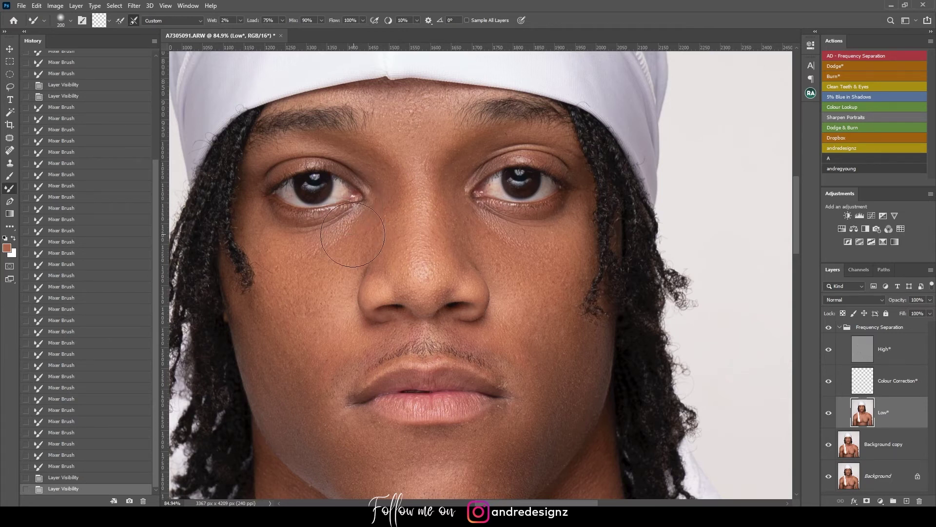
Step: Select the High* layer and use the Patch tool to remove texture blemishes between the eyebrows and on the upper nose bridge
left_click_drag(437, 270, 446, 207)
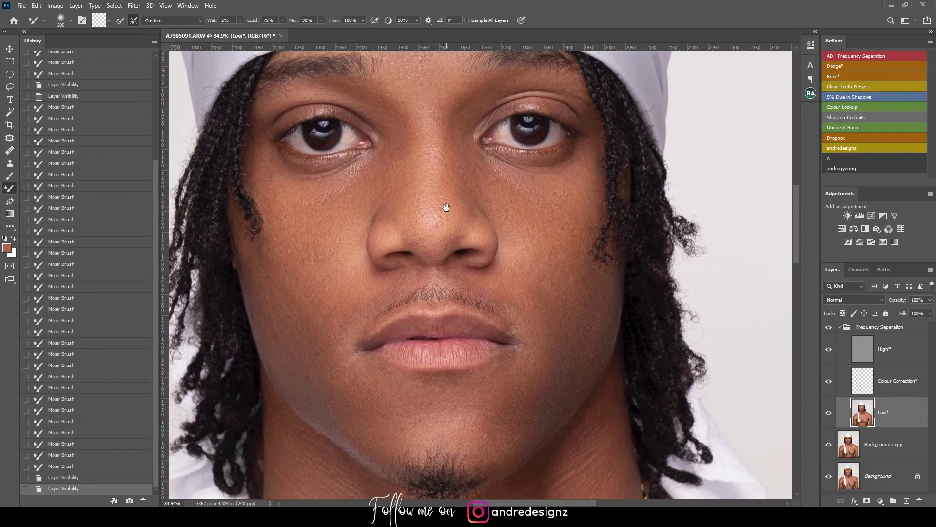
left_click(867, 357)
key("j")
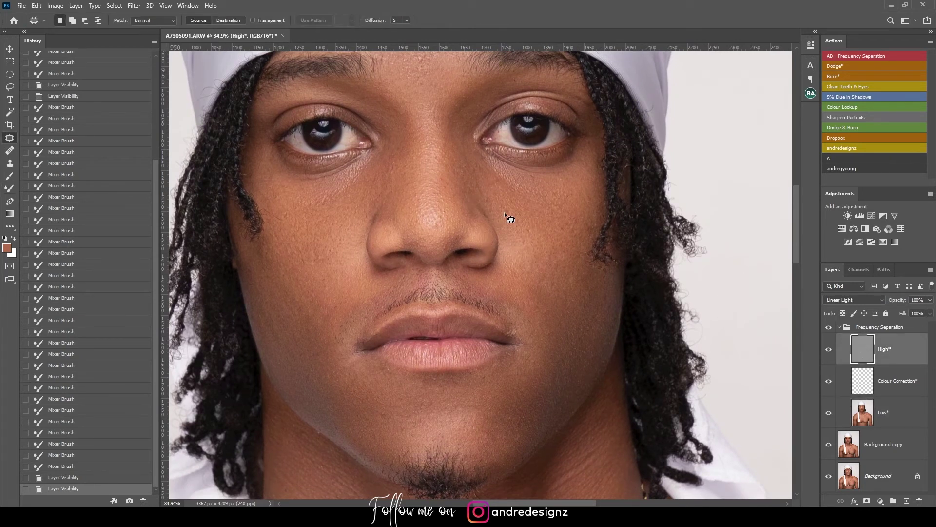
left_click_drag(417, 103, 422, 156)
mouse_move(434, 107)
left_mouse_down()
mouse_move(452, 118)
mouse_move(422, 104)
left_mouse_up()
key("ctrl+d")
mouse_move(418, 110)
left_mouse_down()
mouse_move(418, 121)
mouse_move(411, 109)
mouse_move(423, 106)
left_mouse_up()
key("ctrl+d")
left_click_drag(423, 108, 445, 112)
key("ctrl+d")
Step: Patch the texture blemishes on the subject's right cheek around the corner of the mouth, deselecting after each patch
scroll(424, 157, "down", 10)
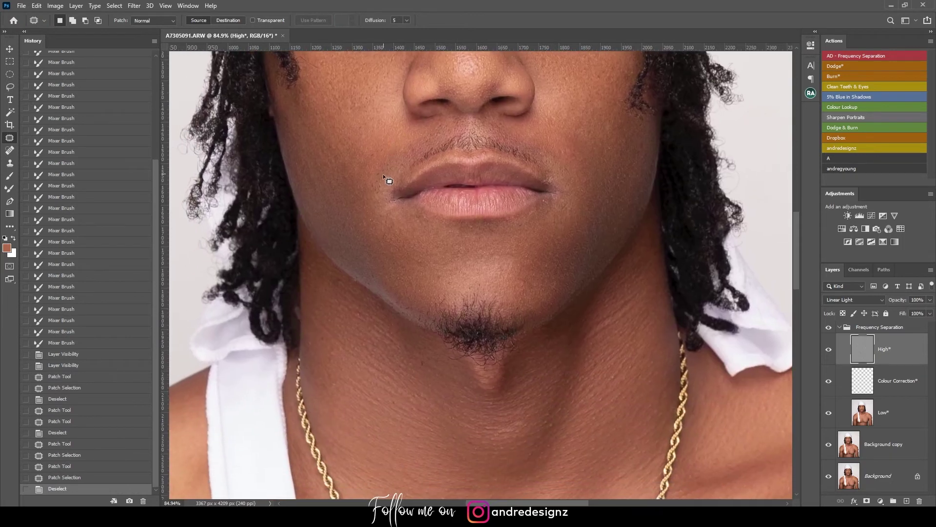
mouse_move(378, 180)
left_mouse_down()
mouse_move(389, 192)
mouse_move(374, 181)
left_mouse_up()
key("ctrl+d")
left_click_drag(374, 189, 380, 209)
key("ctrl+d")
mouse_move(388, 171)
left_mouse_down()
mouse_move(406, 156)
mouse_move(389, 161)
mouse_move(378, 125)
mouse_move(366, 121)
left_mouse_up()
key("ctrl+d")
key("ctrl+d")
key("ctrl+d")
left_click_drag(362, 126, 380, 136)
left_click_drag(383, 178, 378, 168)
mouse_move(382, 171)
left_mouse_down()
mouse_move(371, 161)
mouse_move(358, 181)
left_mouse_up()
key("ctrl+d")
left_click_drag(356, 176, 362, 191)
key("ctrl+d")
Step: Patch the texture blemishes between the nose and the upper lip on the High* layer
left_click_drag(465, 161, 338, 194)
left_click_drag(365, 159, 371, 156)
mouse_move(370, 158)
left_mouse_down()
mouse_move(390, 167)
mouse_move(364, 157)
mouse_move(386, 154)
left_mouse_up()
key("ctrl+d")
key("ctrl+d")
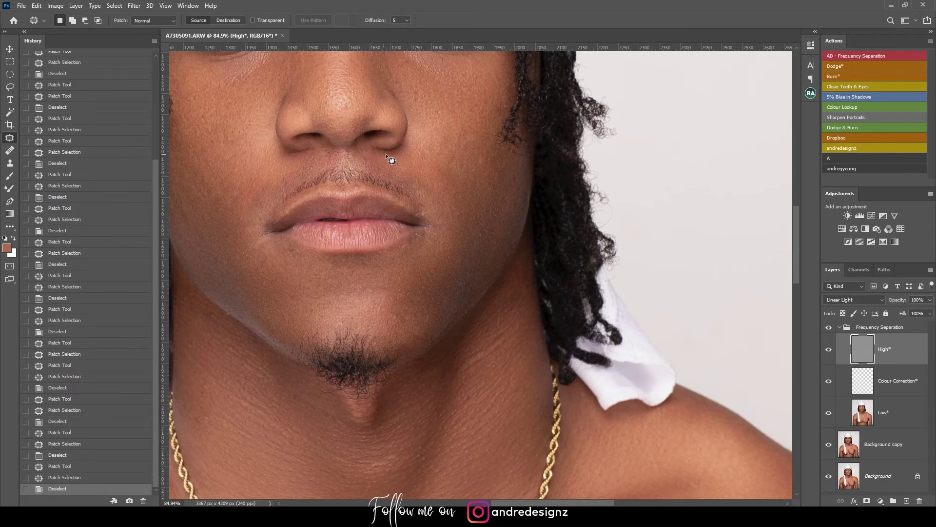
Step: Patch the remaining blemishes around the nose and on the nose bridge between the eyes
left_click_drag(367, 115, 444, 106)
key("ctrl+d")
mouse_move(441, 113)
left_mouse_down()
mouse_move(447, 121)
mouse_move(422, 167)
left_mouse_up()
key("ctrl+d")
left_click_drag(416, 130, 439, 146)
key("ctrl+d")
left_click_drag(406, 176, 429, 229)
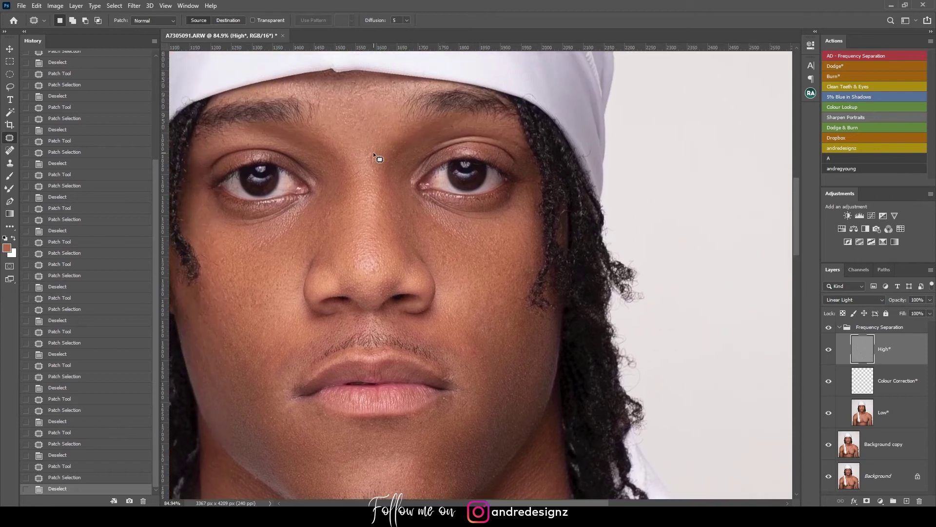
left_click_drag(379, 164, 376, 184)
key("ctrl+d")
Step: Patch the small texture flaws on the subject's right cheek between the hair and the nose
left_click_drag(322, 253, 334, 237)
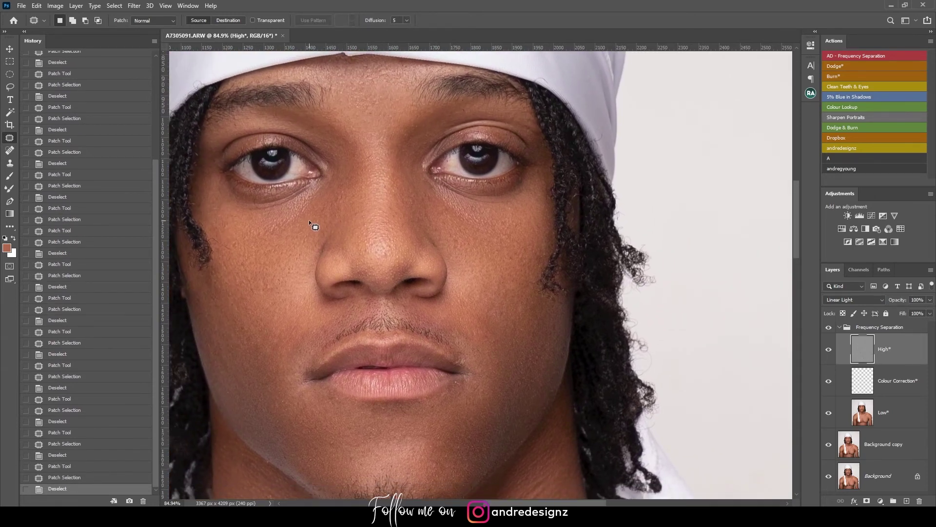
key("ctrl+plus")
key("ctrl+plus")
key("ctrl+minus")
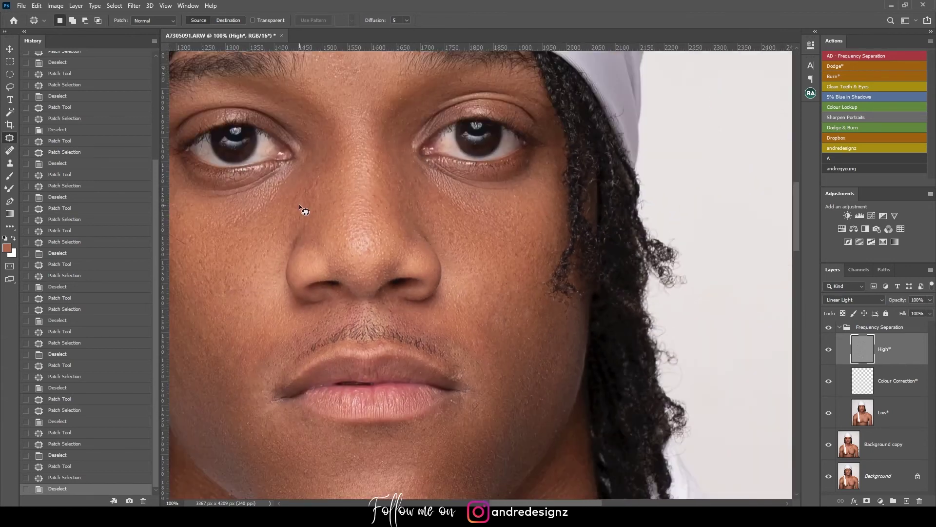
key("ctrl+plus")
key("ctrl+plus")
left_click_drag(316, 207, 490, 217)
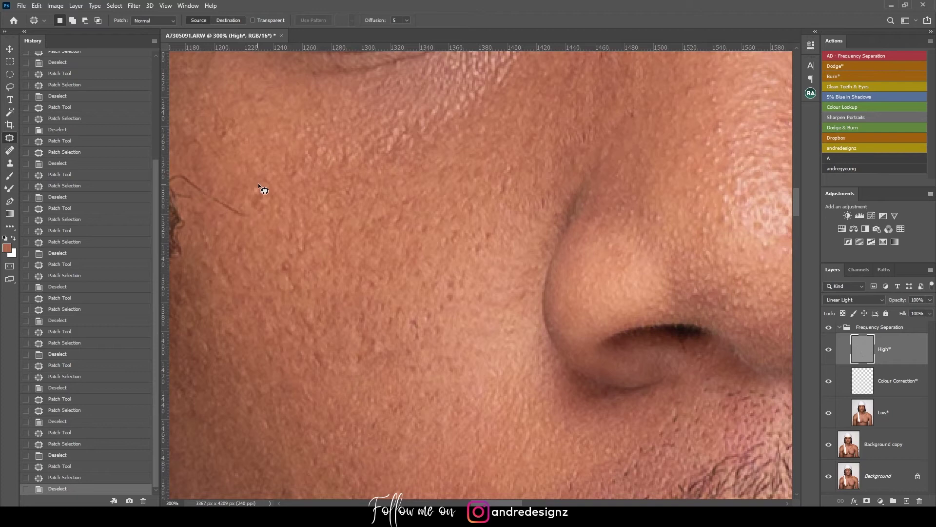
key("ctrl+minus")
key("ctrl+minus")
mouse_move(390, 246)
left_mouse_down()
mouse_move(405, 253)
mouse_move(407, 243)
mouse_move(380, 239)
left_mouse_up()
key("ctrl+d")
mouse_move(380, 239)
left_mouse_down()
mouse_move(395, 236)
mouse_move(410, 250)
left_mouse_up()
key("ctrl+d")
mouse_move(411, 250)
left_mouse_down()
mouse_move(431, 265)
mouse_move(419, 264)
left_mouse_up()
key("ctrl+d")
left_click_drag(422, 267, 438, 273)
key("ctrl+d")
Step: Patch the texture blemish on the skin between the lower lip and the jawline
left_click_drag(490, 232, 364, 180)
scroll(365, 180, "down", 3)
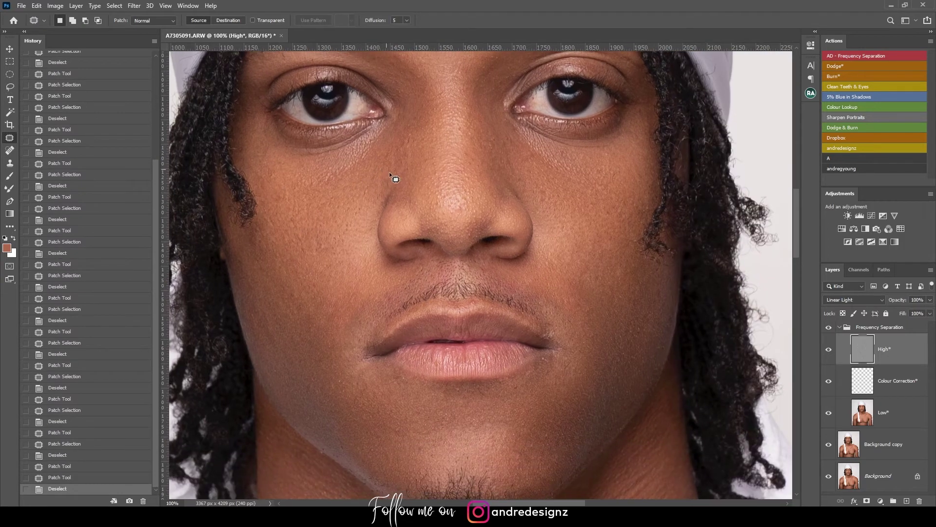
scroll(415, 328, "up", 4)
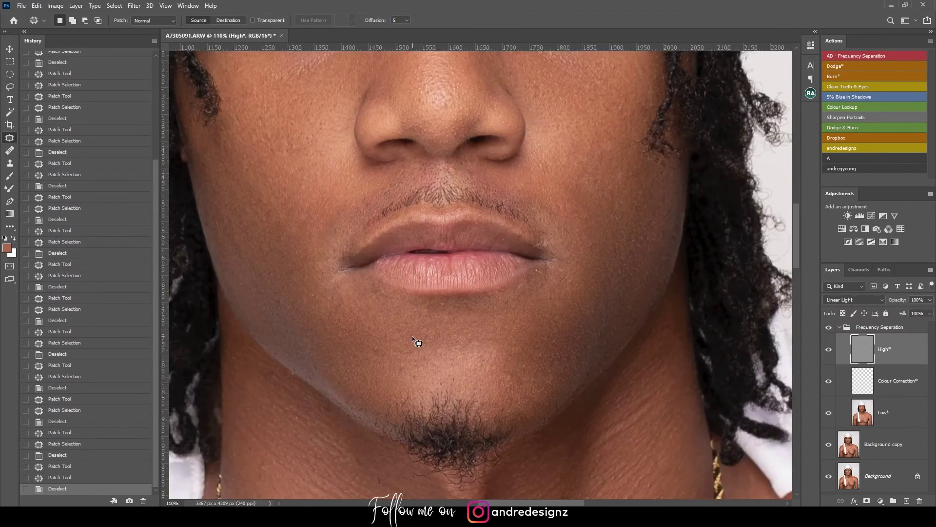
left_click_drag(371, 346, 416, 357)
key("ctrl+d")
scroll(279, 308, "down", 5)
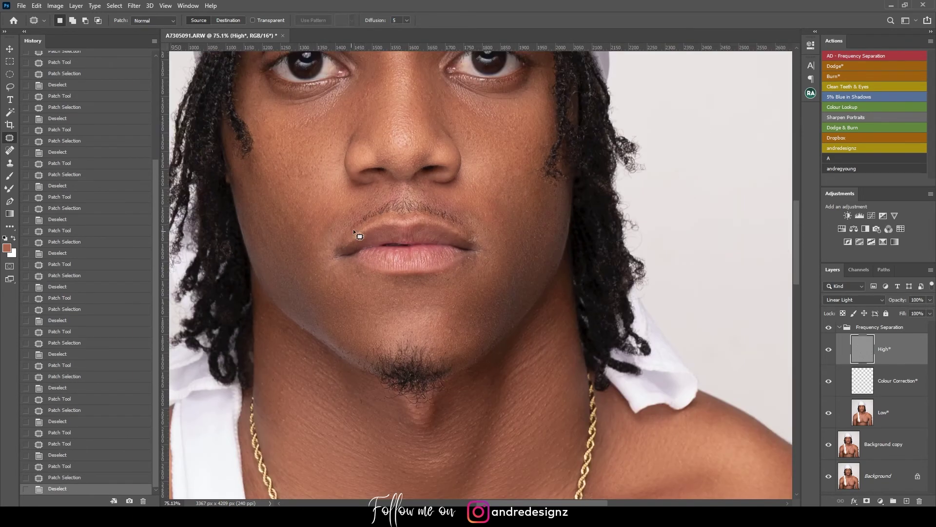
key("ctrl+plus")
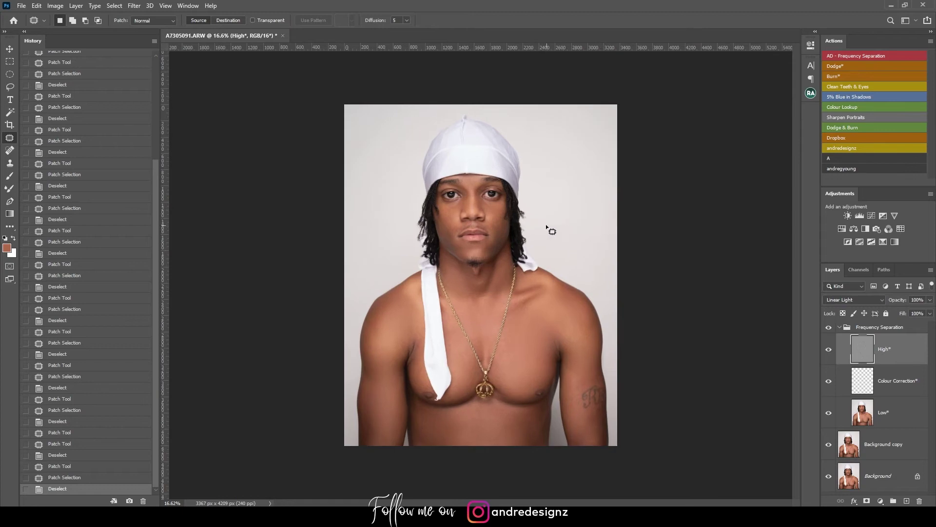
scroll(492, 220, "up", 3)
left_click_drag(531, 222, 451, 211)
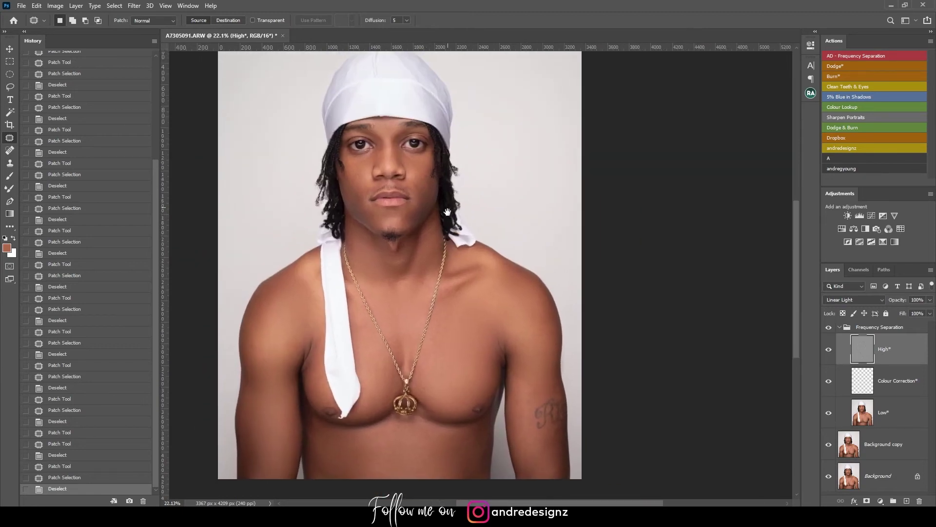
scroll(455, 209, "down", 3)
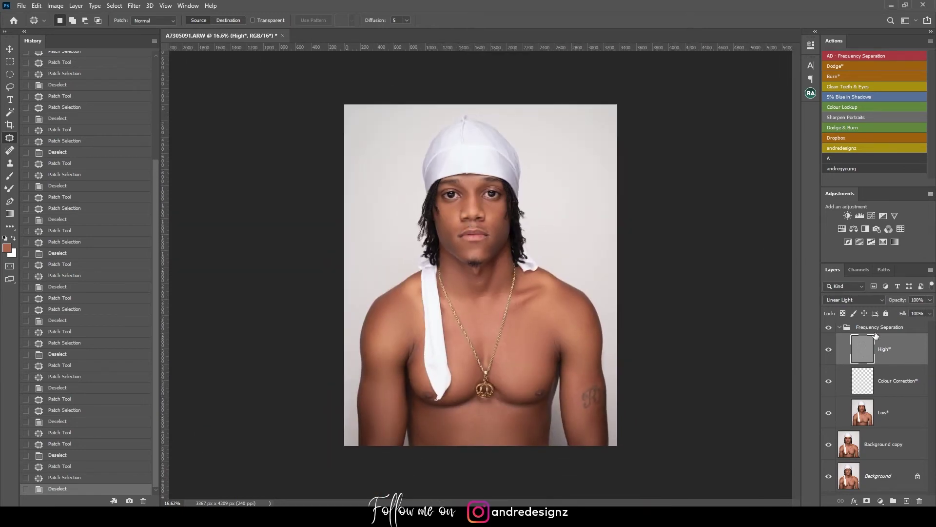
Step: Collapse the Frequency Separation group, run the Burn* action to add a masked burn layer above it, and switch to the Brush tool
left_click(840, 328)
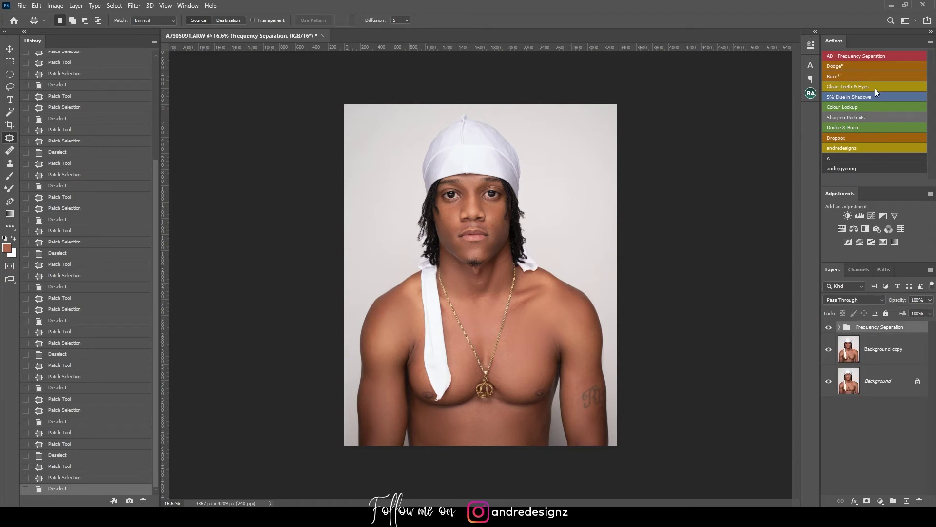
left_click(843, 76)
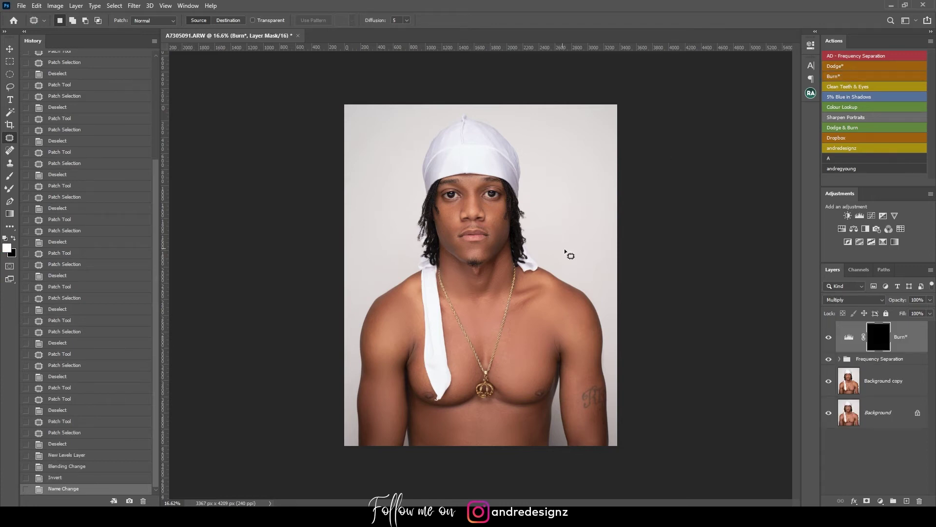
scroll(489, 324, "up", 1)
scroll(479, 252, "up", 3)
left_click_drag(525, 334, 509, 261)
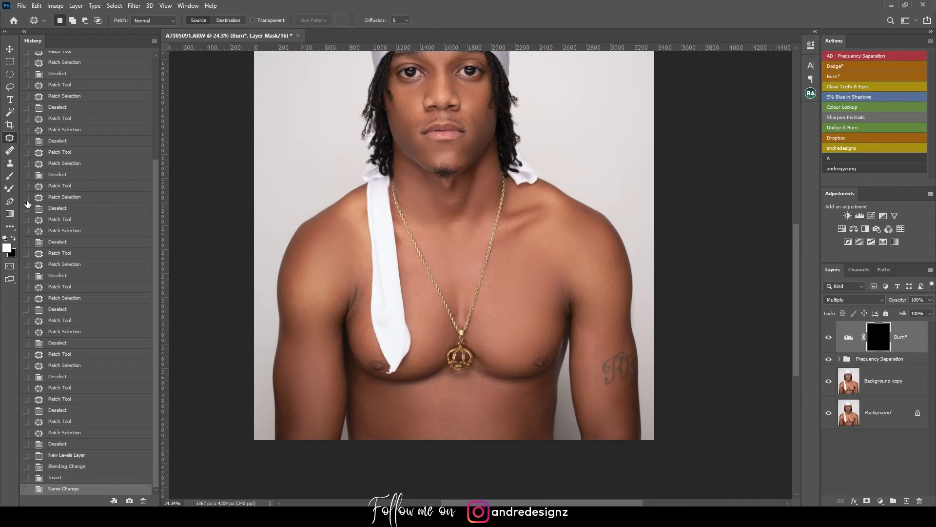
left_click(9, 180)
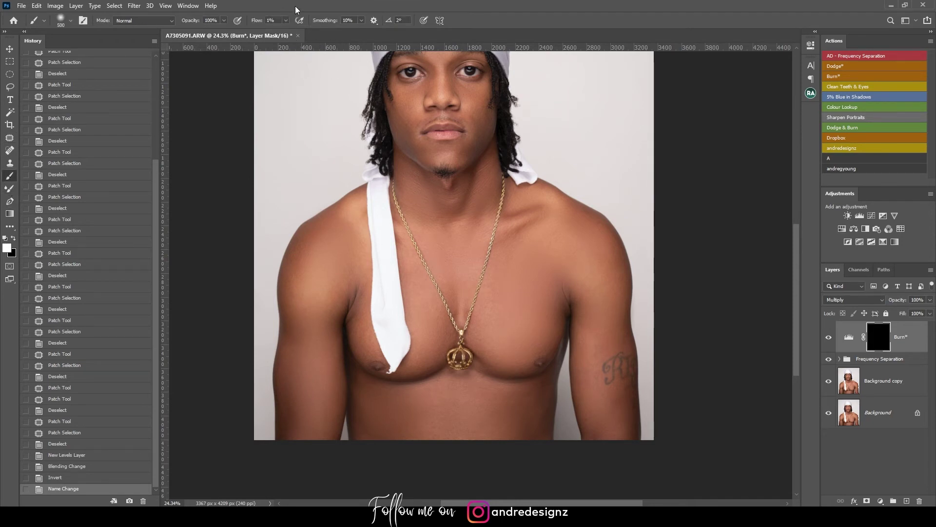
Step: Paint white on the Burn* mask along the lower edges of the chest with a 250 px brush at 1% flow, and compare before and after
key("bracketleft")
key("bracketleft")
key("bracketleft")
key("bracketleft")
key("bracketleft")
key("bracketleft")
mouse_move(436, 366)
left_mouse_down()
mouse_move(487, 361)
mouse_move(533, 379)
mouse_move(561, 358)
mouse_move(486, 376)
mouse_move(492, 371)
mouse_move(462, 356)
left_mouse_up()
mouse_move(529, 374)
left_mouse_down()
mouse_move(556, 346)
mouse_move(522, 372)
left_mouse_up()
left_click(829, 337)
left_click(828, 338)
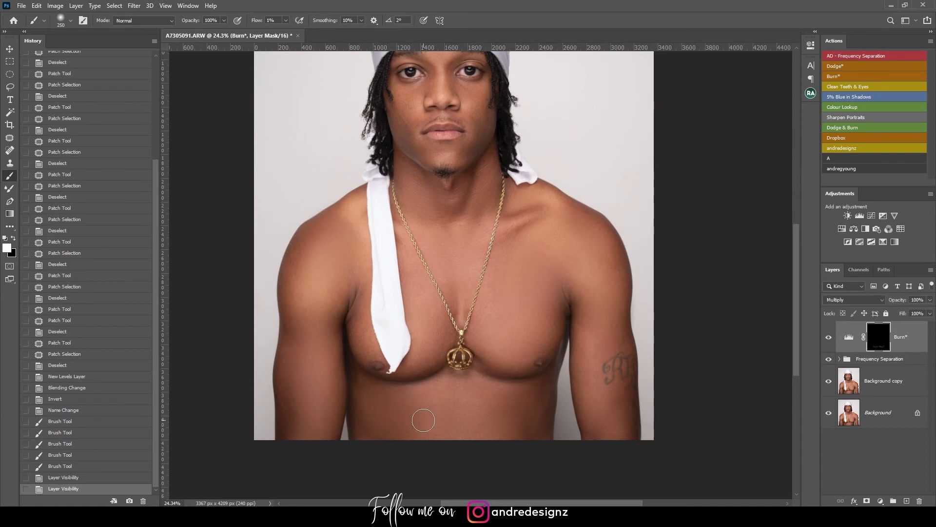
Step: Burn in the outer arms, shoulders, collarbones and neck by painting on the Burn* layer mask
mouse_move(286, 324)
left_mouse_down()
mouse_move(316, 365)
mouse_move(313, 395)
mouse_move(283, 399)
mouse_move(293, 420)
left_mouse_up()
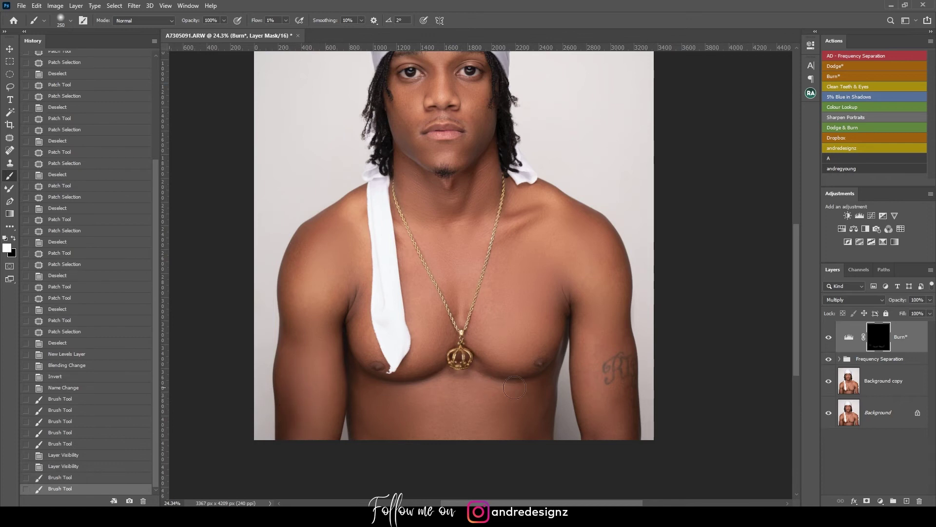
left_click_drag(611, 413, 619, 393)
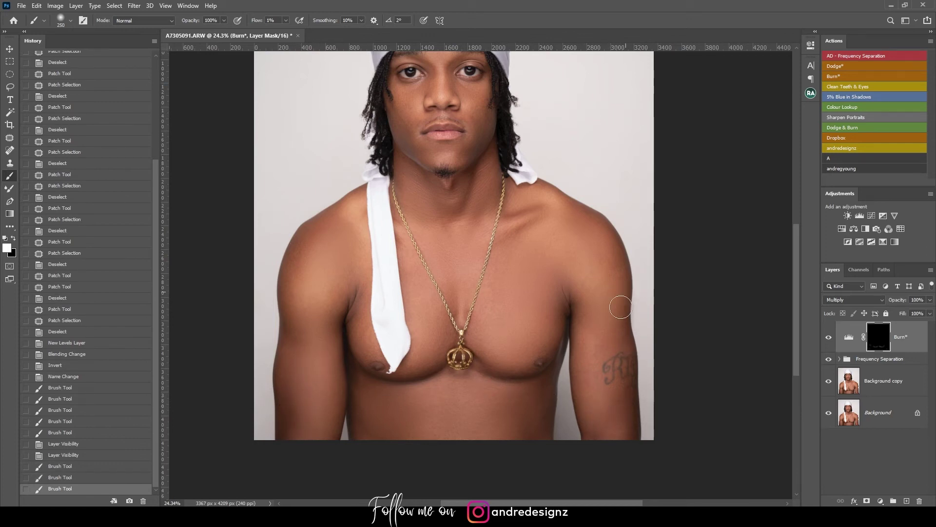
mouse_move(625, 287)
left_mouse_down()
mouse_move(585, 220)
mouse_move(534, 223)
mouse_move(504, 251)
left_mouse_up()
left_click_drag(353, 230, 394, 255)
left_click_drag(471, 209, 463, 217)
left_click_drag(416, 179, 447, 221)
Step: On the Colour Correction* layer, sample the darker skin below the chest and paint over the subject's right shoulder highlights with a 300 px brush
scroll(438, 222, "down", 2)
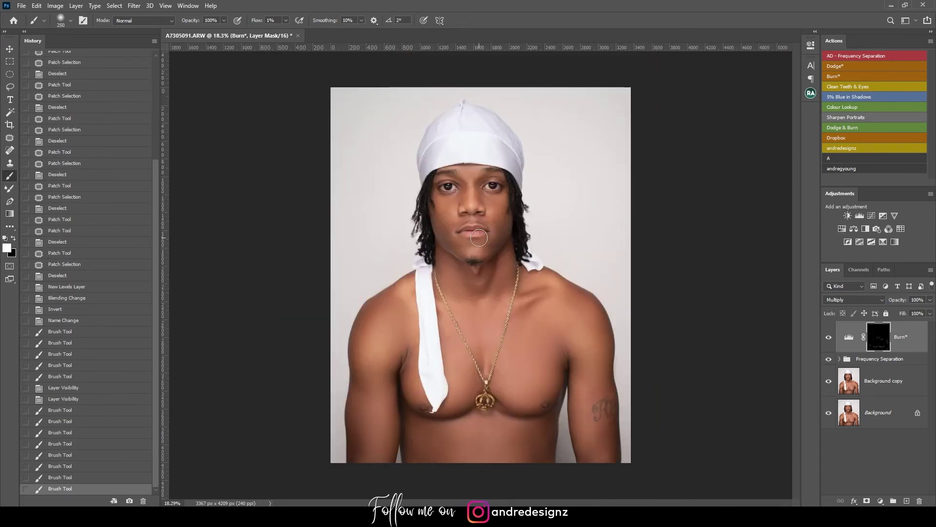
scroll(537, 300, "down", 1)
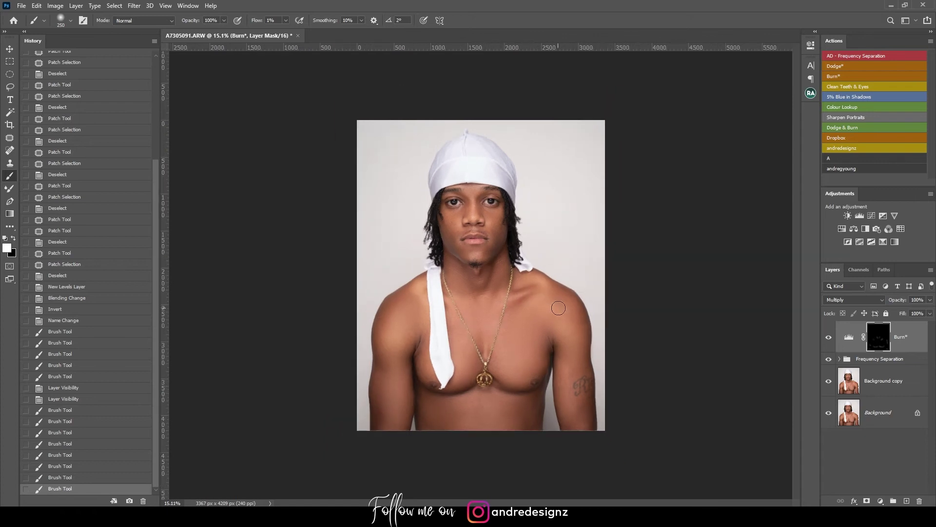
scroll(535, 296, "up", 1)
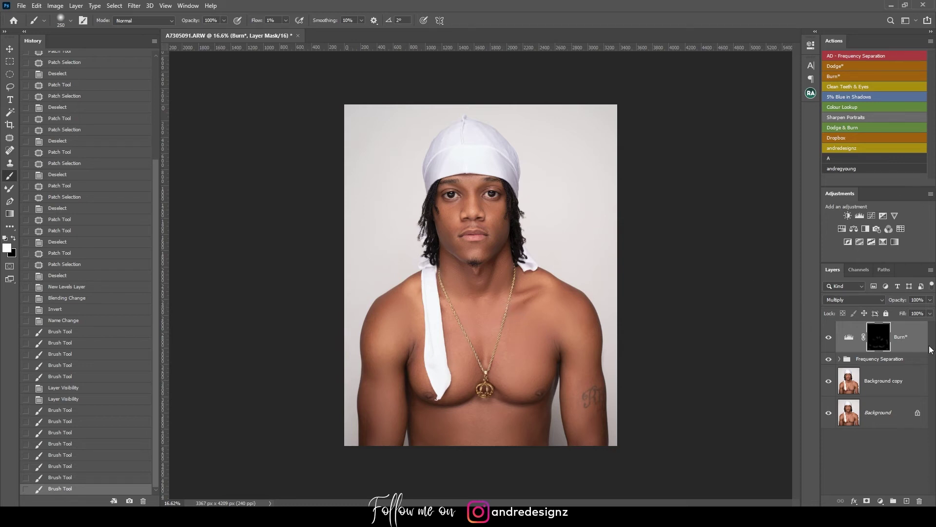
left_click(840, 360)
left_click(909, 420)
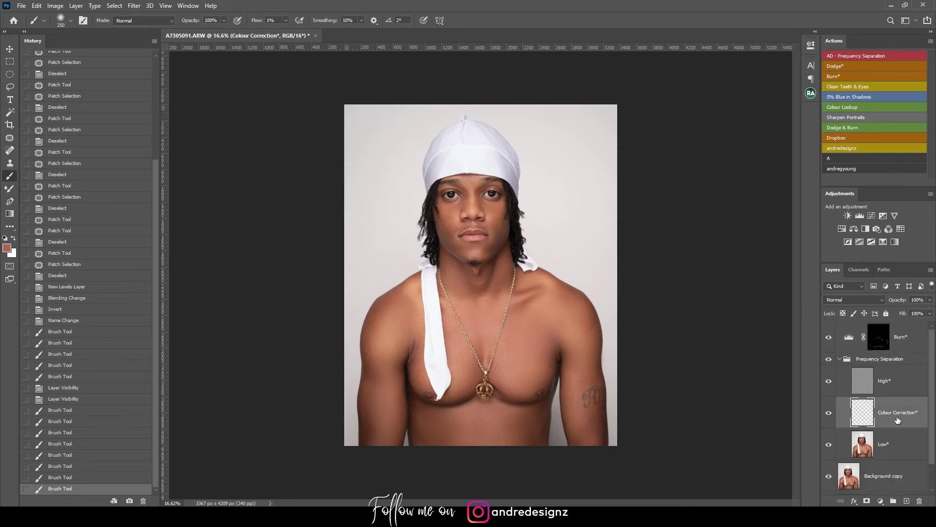
scroll(448, 326, "up", 2)
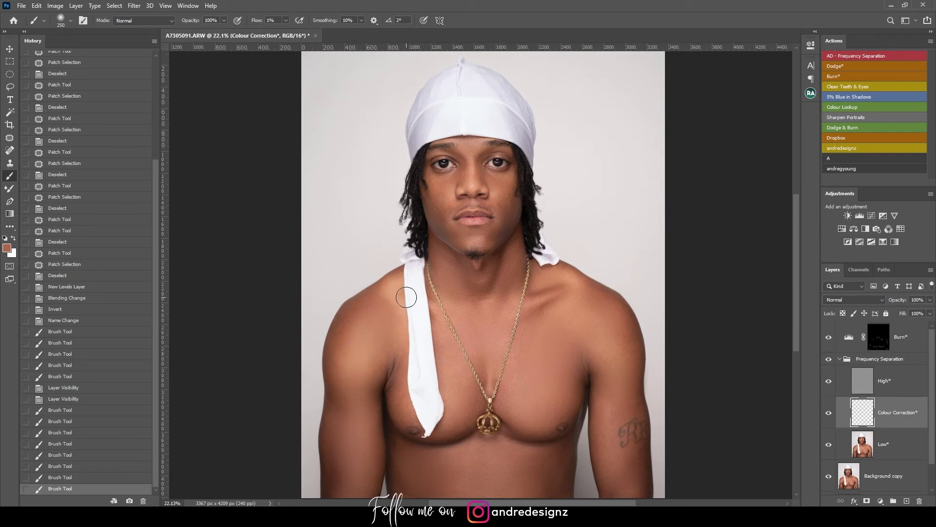
key("ctrl+minus")
key("ctrl+plus")
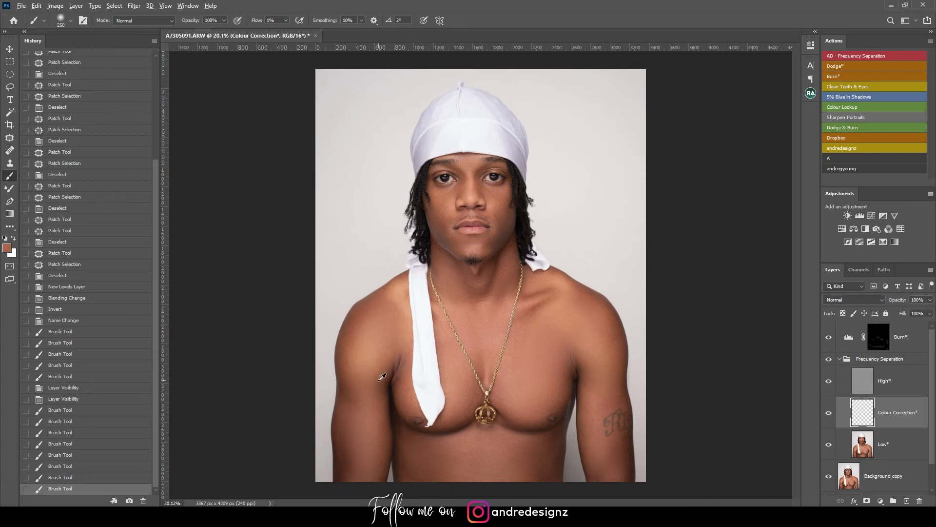
left_click(420, 443, "alt")
key("bracketright")
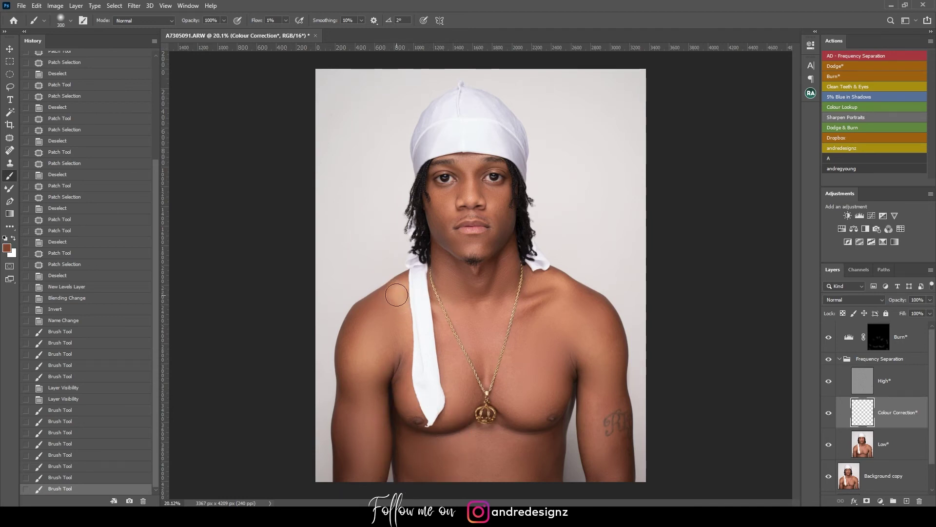
mouse_move(397, 295)
left_mouse_down()
mouse_move(399, 311)
mouse_move(401, 293)
left_mouse_up()
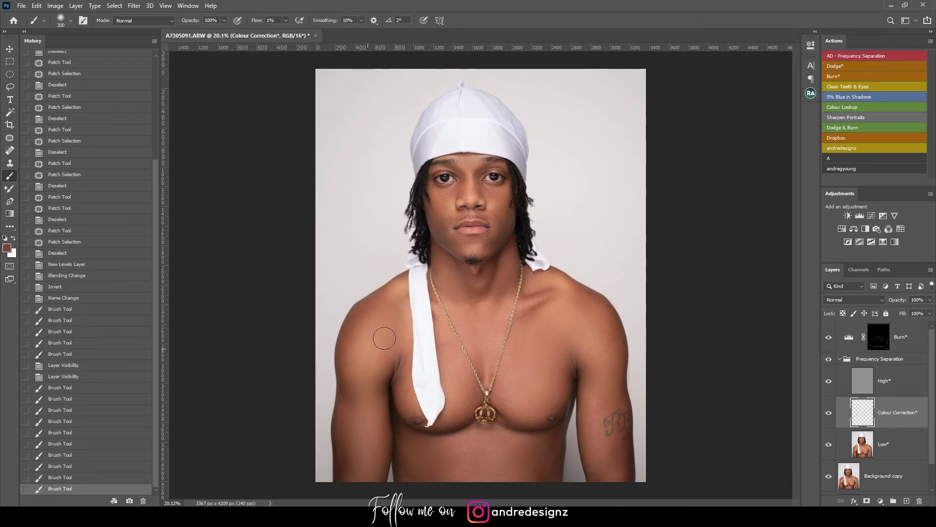
mouse_move(381, 361)
left_mouse_down()
mouse_move(393, 295)
mouse_move(406, 332)
left_mouse_up()
Step: Sample the right shoulder's skin tone, paint it over the subject's left upper chest with a 400 px brush, and compare before and after
left_click(398, 293, "alt")
key("bracketright")
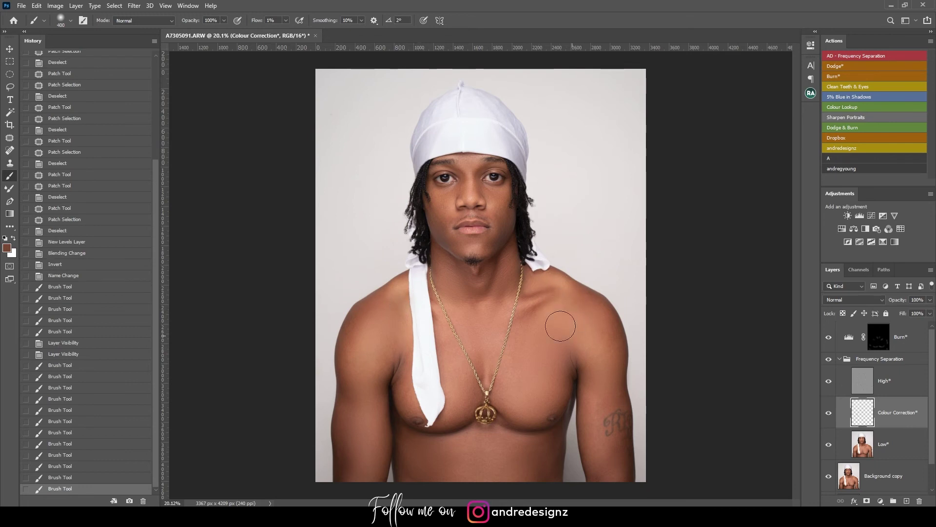
mouse_move(565, 317)
left_mouse_down()
mouse_move(540, 317)
mouse_move(534, 331)
left_mouse_up()
mouse_move(537, 327)
left_mouse_down()
mouse_move(558, 284)
mouse_move(550, 276)
mouse_move(578, 304)
mouse_move(558, 291)
mouse_move(581, 319)
left_mouse_up()
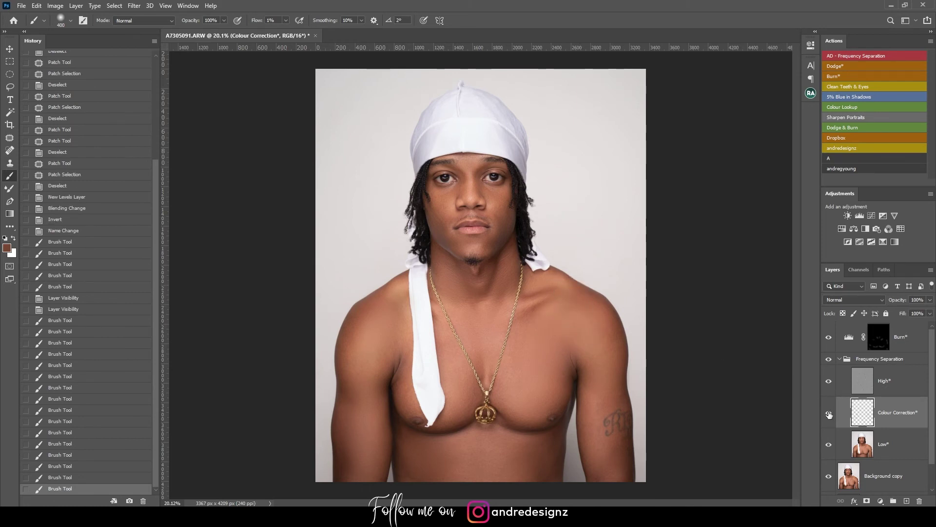
left_click(829, 415)
left_click(829, 415)
Step: Even out the colour on the subject's left collarbone with a 250 px brush and on the left upper arm with a 400 px brush
mouse_move(561, 315)
left_mouse_down()
mouse_move(558, 287)
mouse_move(544, 286)
left_mouse_up()
key("bracketleft")
key("bracketleft")
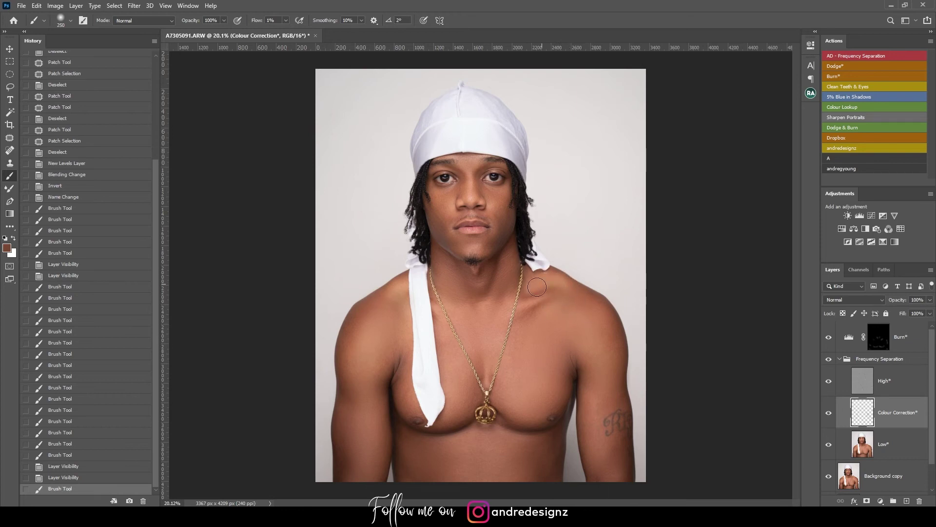
mouse_move(556, 279)
left_mouse_down()
mouse_move(539, 282)
mouse_move(561, 322)
left_mouse_up()
key("bracketright")
key("bracketright")
mouse_move(597, 371)
left_mouse_down()
mouse_move(597, 339)
mouse_move(598, 371)
left_mouse_up()
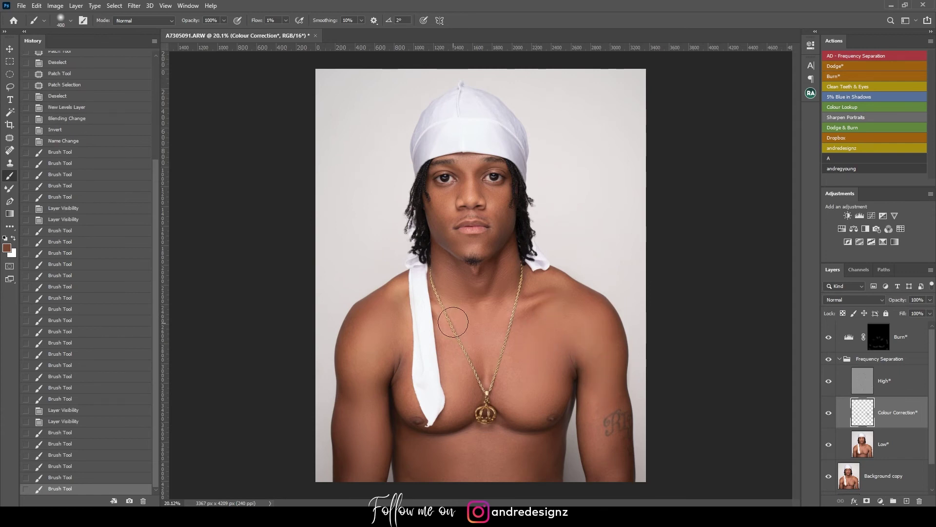
Step: Even out the remaining bright skin on the subject's right shoulder and beside the armpit, finishing with a 250 px brush
mouse_move(381, 325)
left_mouse_down()
mouse_move(364, 373)
mouse_move(397, 306)
left_mouse_up()
key("bracketleft")
key("bracketleft")
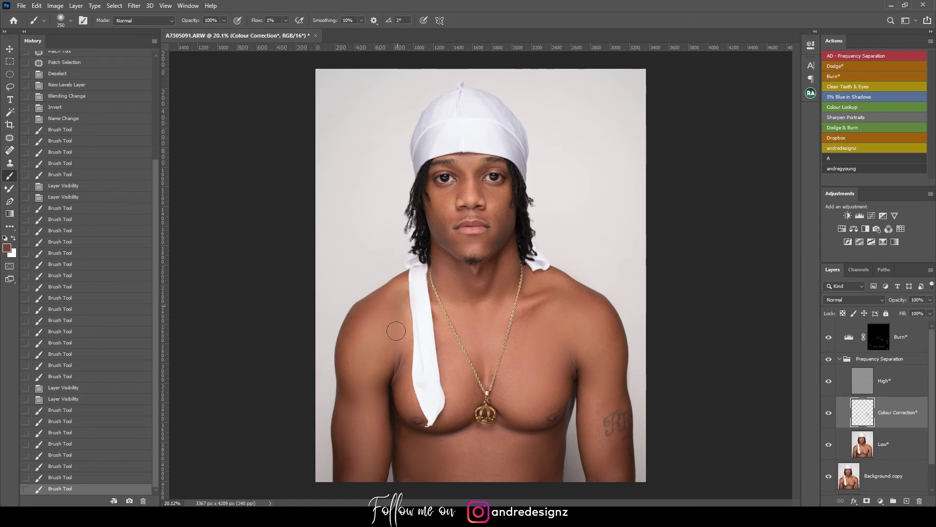
left_click_drag(388, 354, 394, 362)
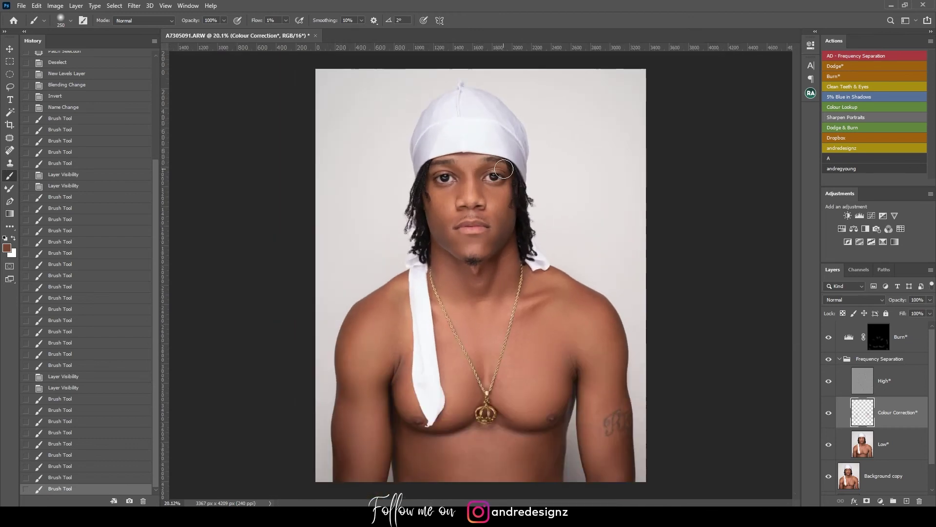
key("ctrl+minus")
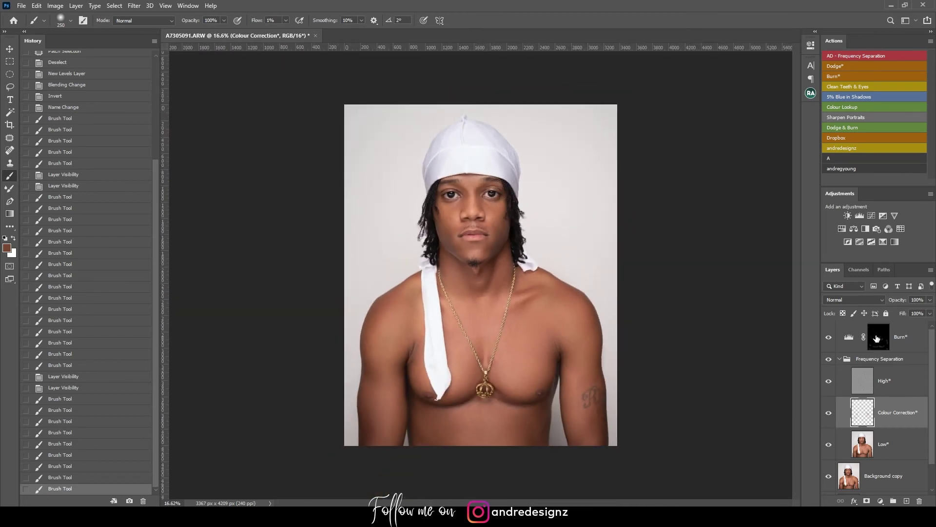
Step: Stamp all visible layers into a new layer above Burn* and duplicate the stamped layer
left_click(909, 337)
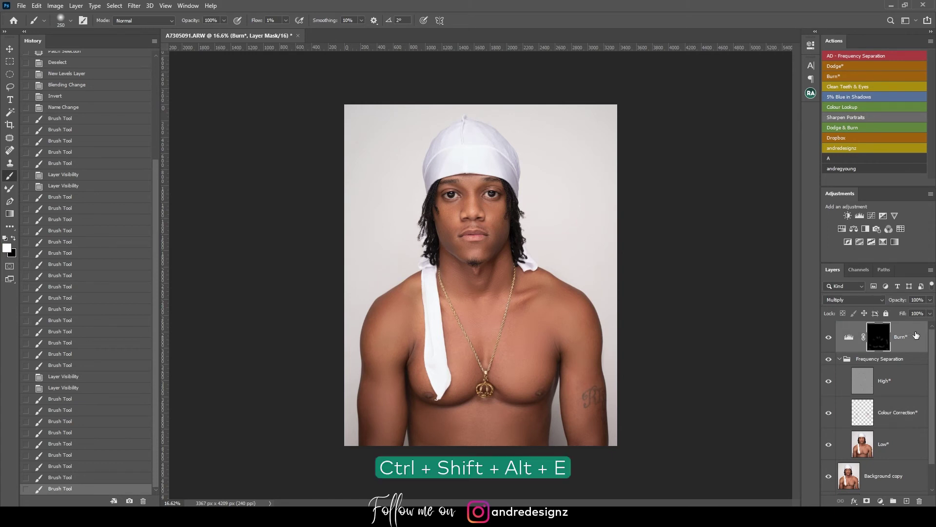
key("ctrl+shift+alt+e")
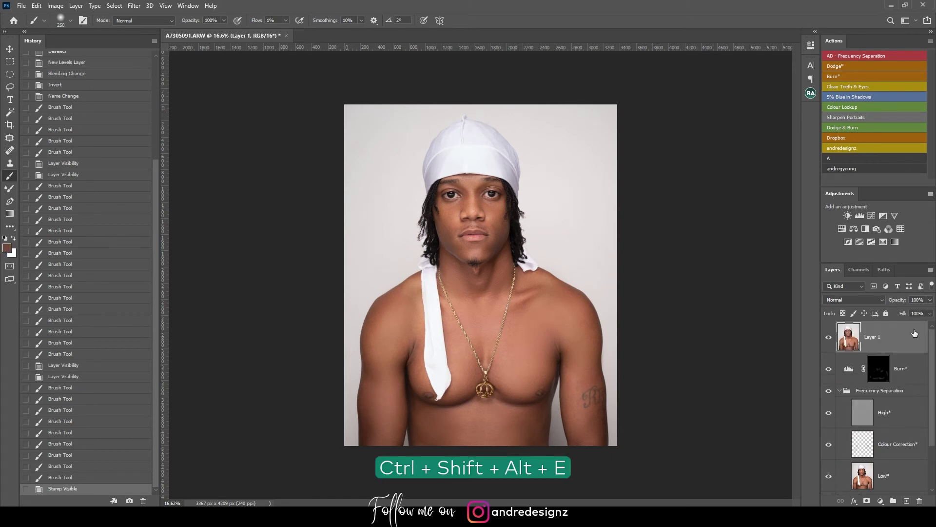
key("ctrl+j")
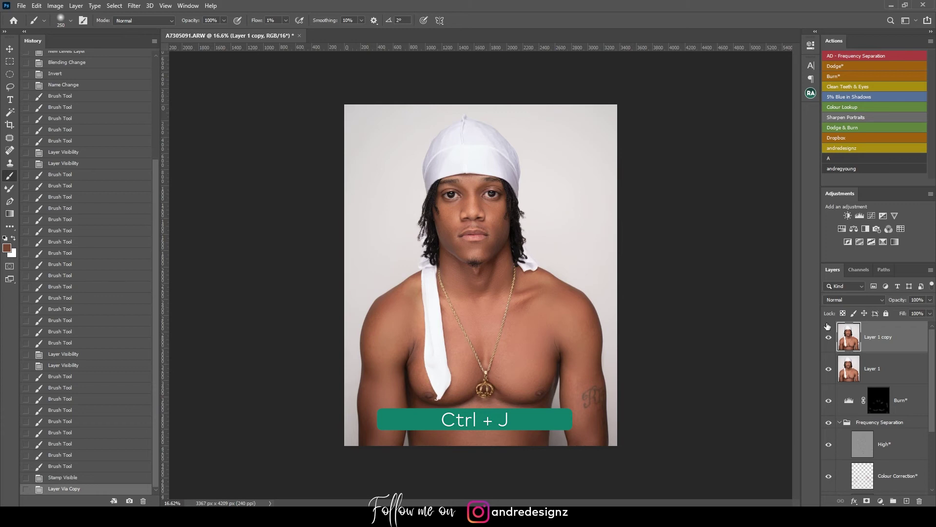
Step: Open the Camera Raw Filter on the duplicated layer and bring up its Curve settings
left_click(169, 64)
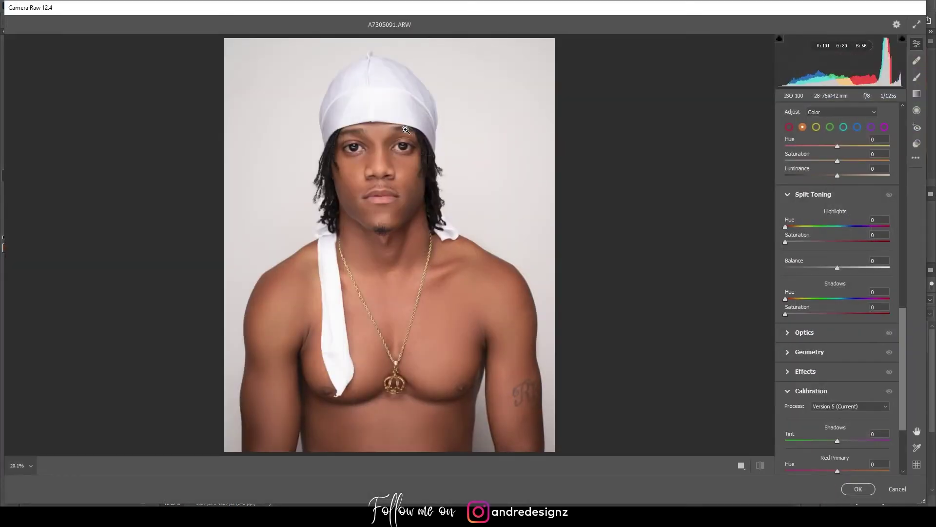
scroll(897, 244, "up", 10)
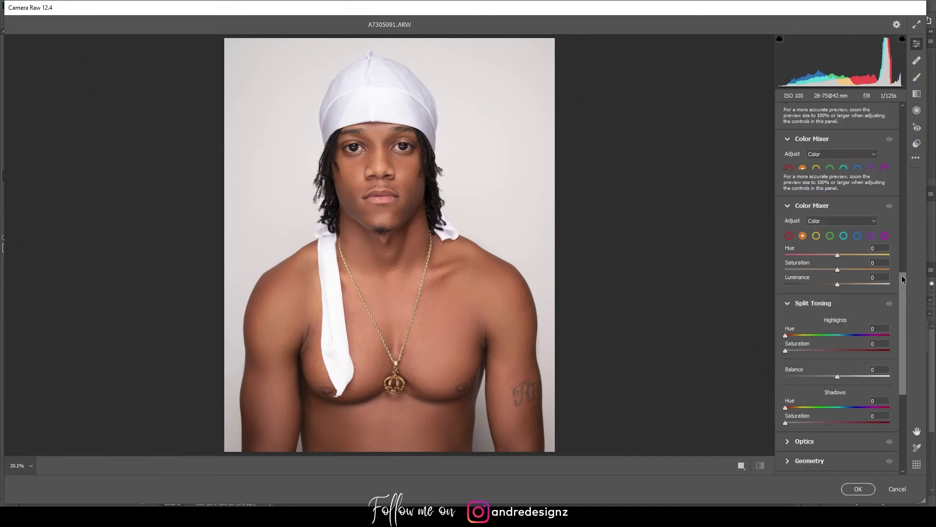
scroll(892, 196, "down", 5)
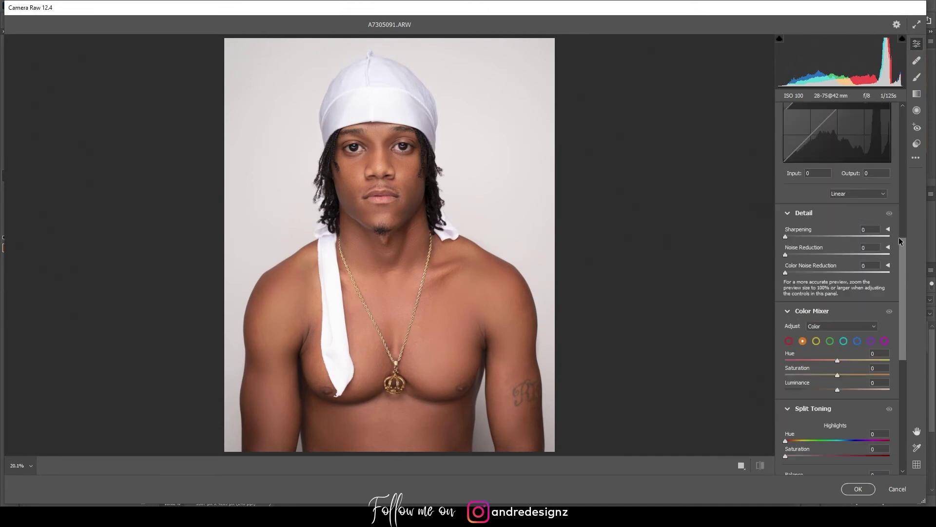
scroll(899, 238, "up", 4)
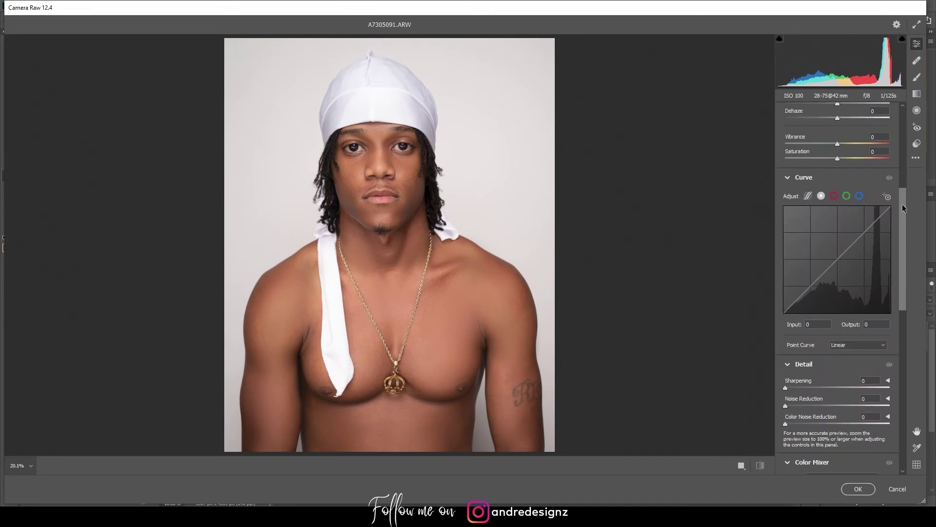
Step: Try brightening the midtones with a point on the curve while comparing before and after side by side, and undo the curve changes
left_click(838, 259)
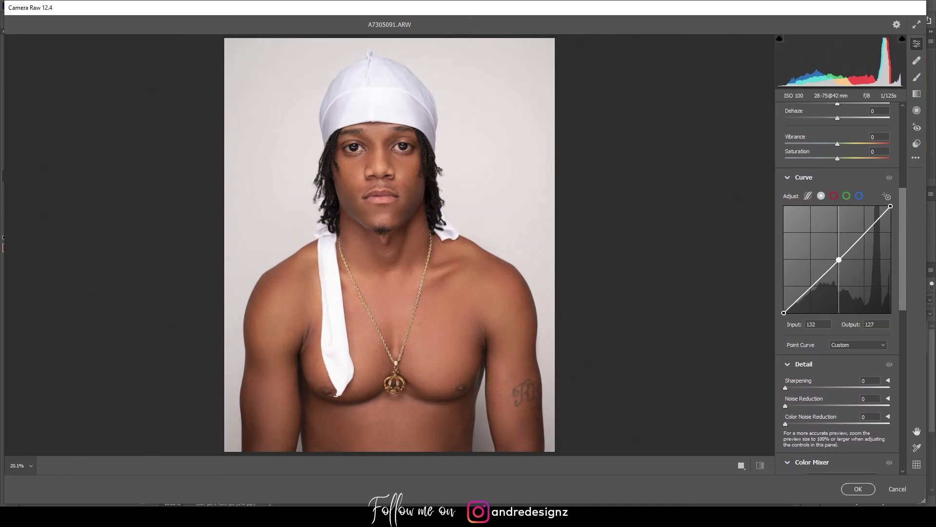
left_click_drag(839, 259, 839, 257)
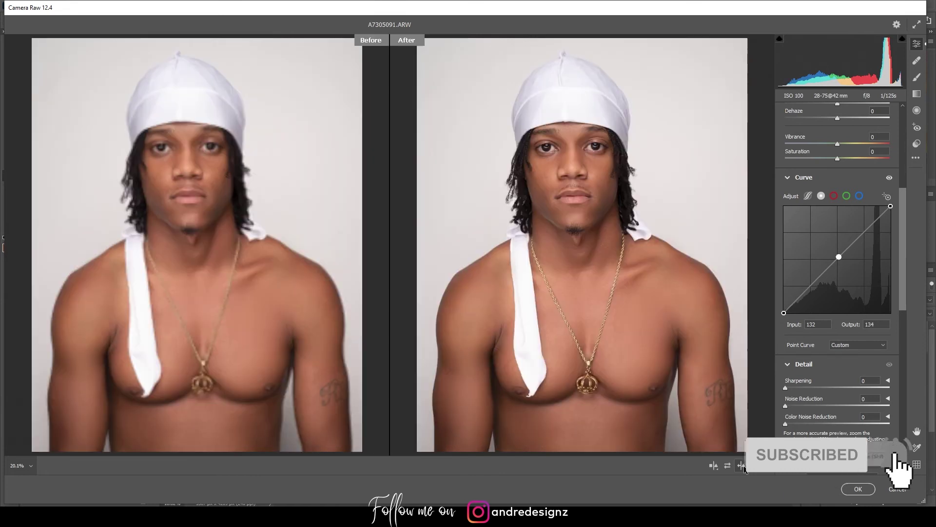
left_click(740, 467)
mouse_move(838, 257)
left_mouse_down()
mouse_move(844, 262)
mouse_move(832, 242)
left_mouse_up()
key("ctrl+z")
key("ctrl+z")
Step: Lower the Blue Primary hue in the Calibration settings to warm the skin tones
left_click_drag(906, 250, 911, 421)
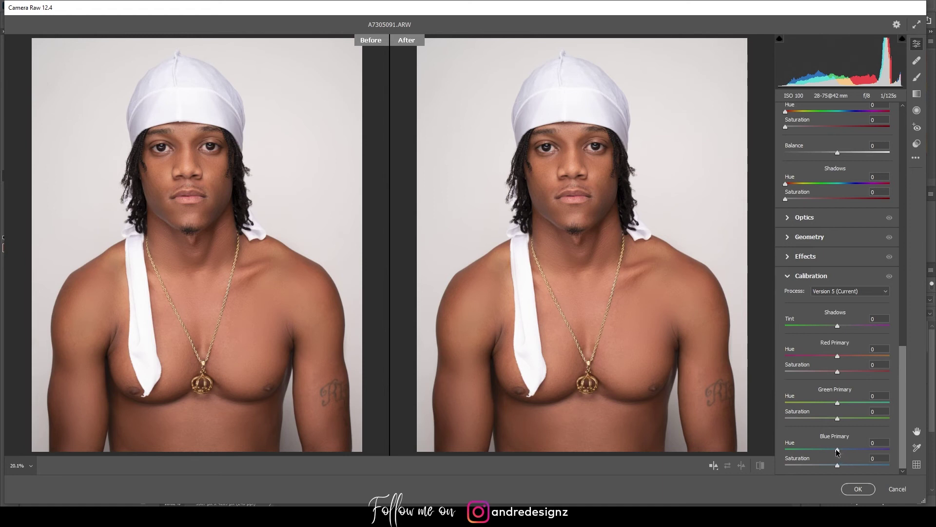
left_click_drag(836, 448, 826, 449)
Step: In the Basic adjustments, set Dehaze to -5, Shadows to +6 and Contrast to +8
left_click_drag(901, 400, 907, 144)
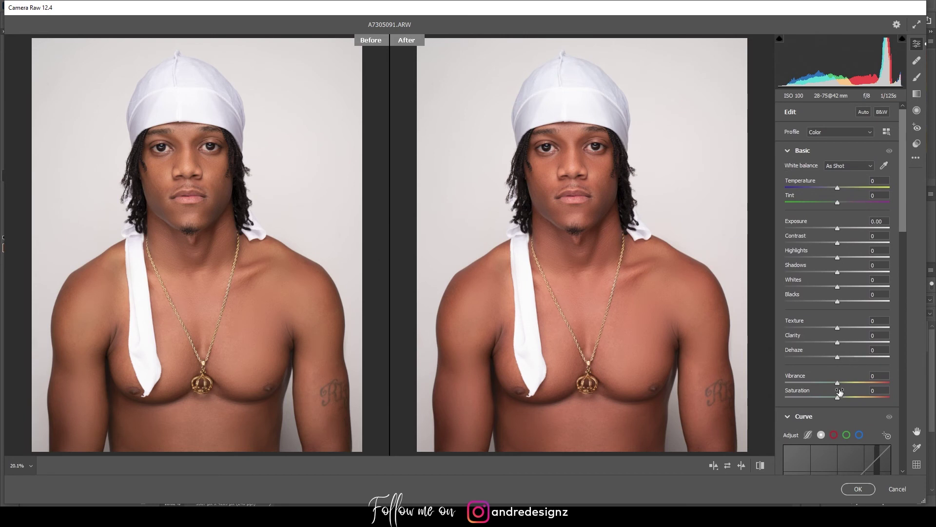
left_click_drag(837, 359, 836, 360)
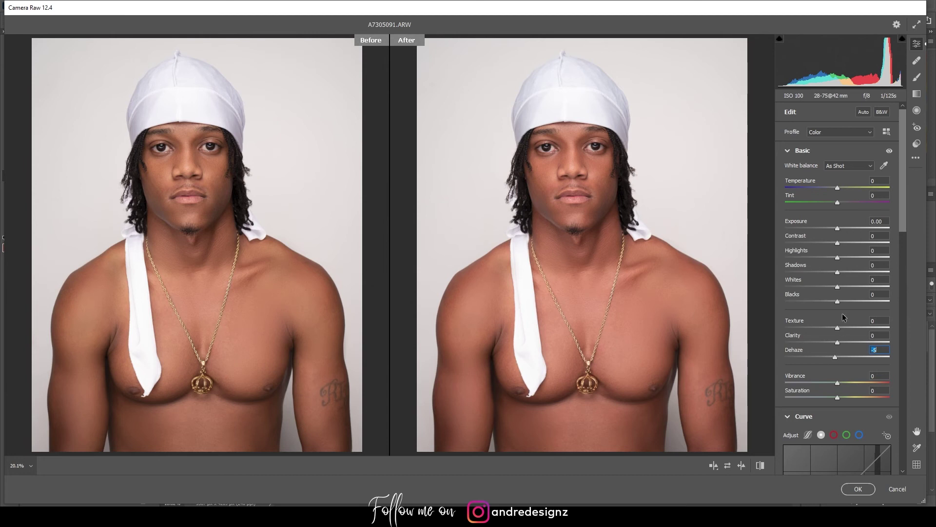
left_click_drag(838, 275, 840, 278)
mouse_move(839, 245)
left_mouse_down()
mouse_move(854, 248)
mouse_move(845, 252)
left_mouse_up()
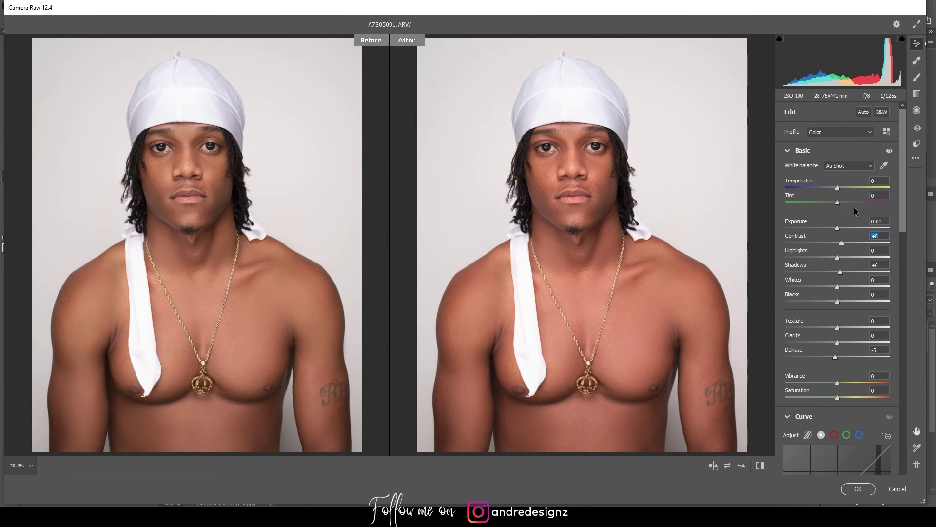
Step: Cool the white balance by setting Temperature to -3
left_click_drag(838, 188, 837, 188)
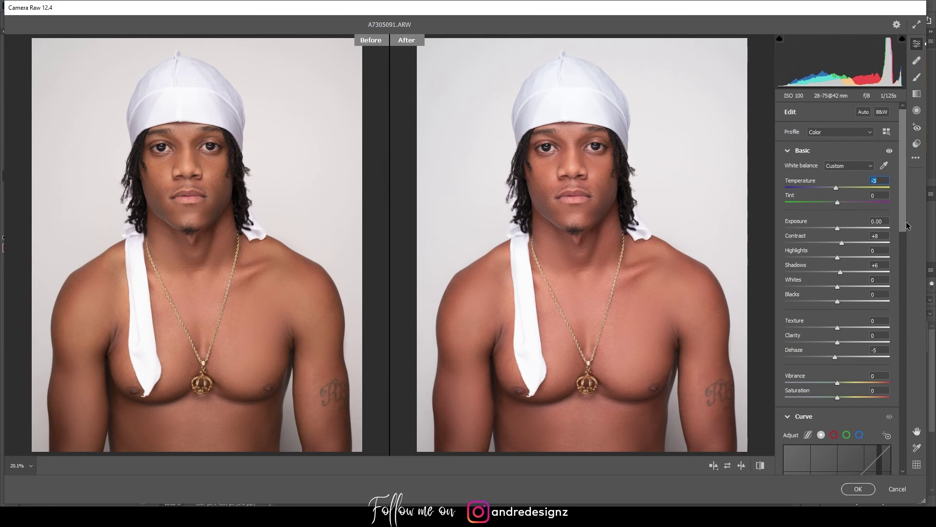
Step: Try pulling down the blue channel curve at input 137 to output 119, and remove the curve point
left_click_drag(901, 213, 903, 289)
left_click(860, 212)
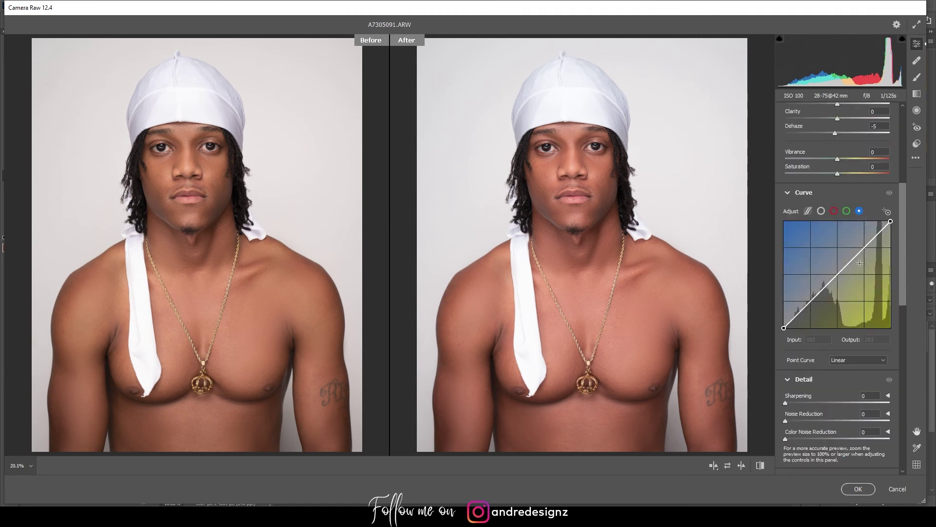
left_click_drag(841, 272, 841, 279)
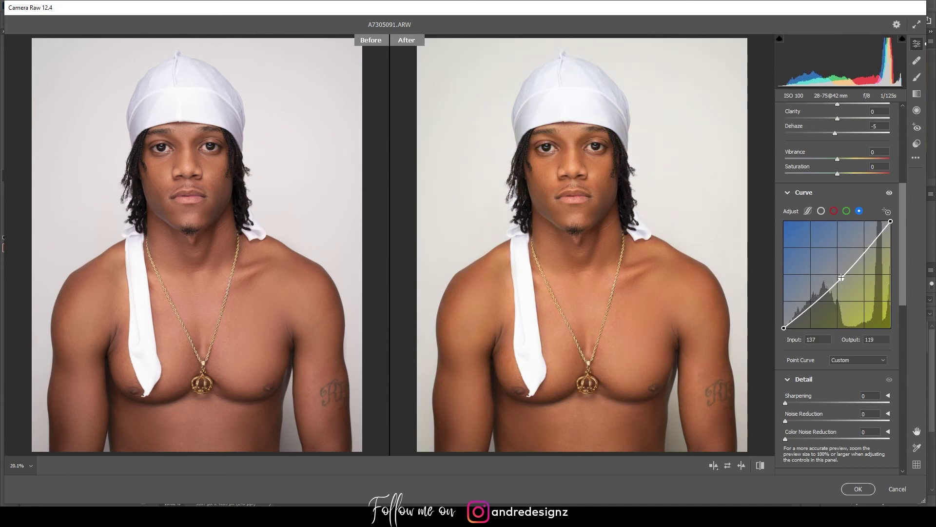
double_click(841, 278)
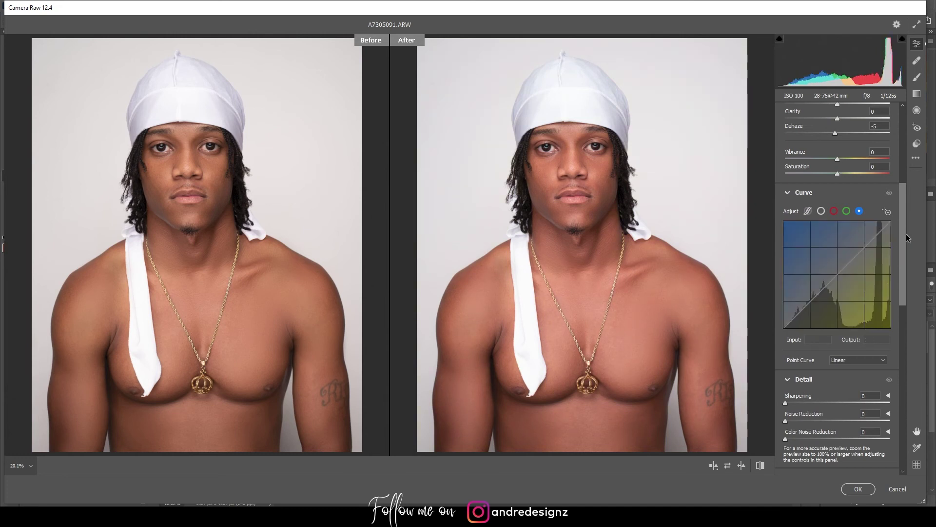
Step: Try changing the saturation and hue of the blues in the Color Mixer, with hue at -66, and reset them
left_click_drag(903, 279, 911, 378)
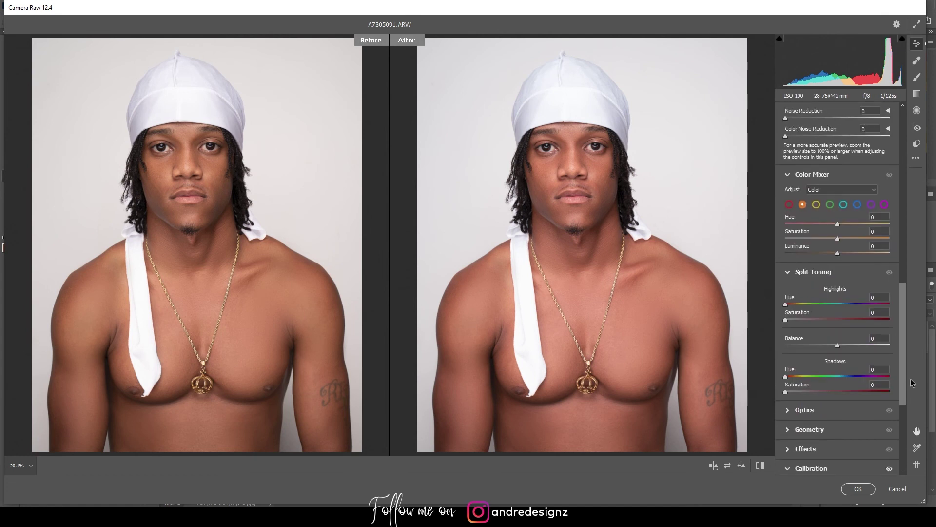
left_click(857, 204)
left_click_drag(838, 239, 840, 240)
double_click(846, 239)
left_click_drag(838, 224, 805, 235)
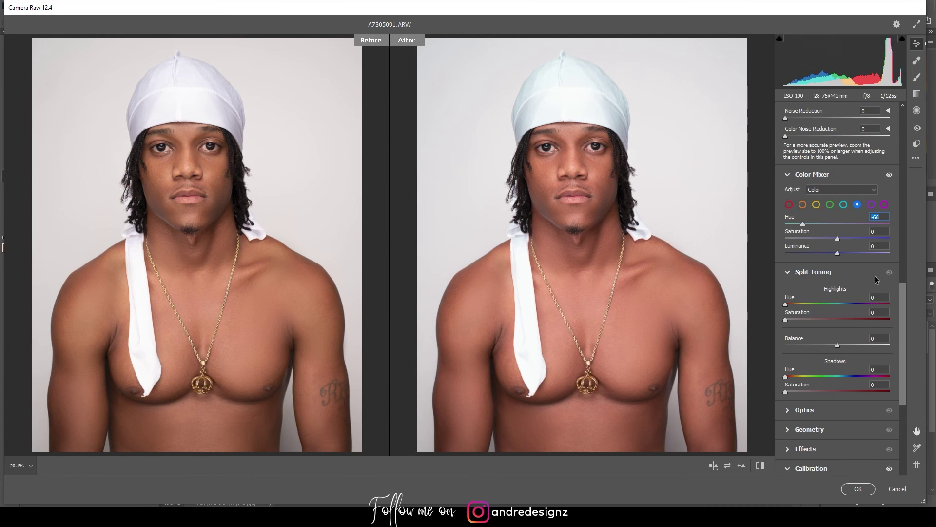
left_click_drag(804, 228, 840, 230)
double_click(838, 227)
Step: Switch the Color Mixer to HSL and try hue shifts on the Blues, Aquas and Purples
left_click(842, 190)
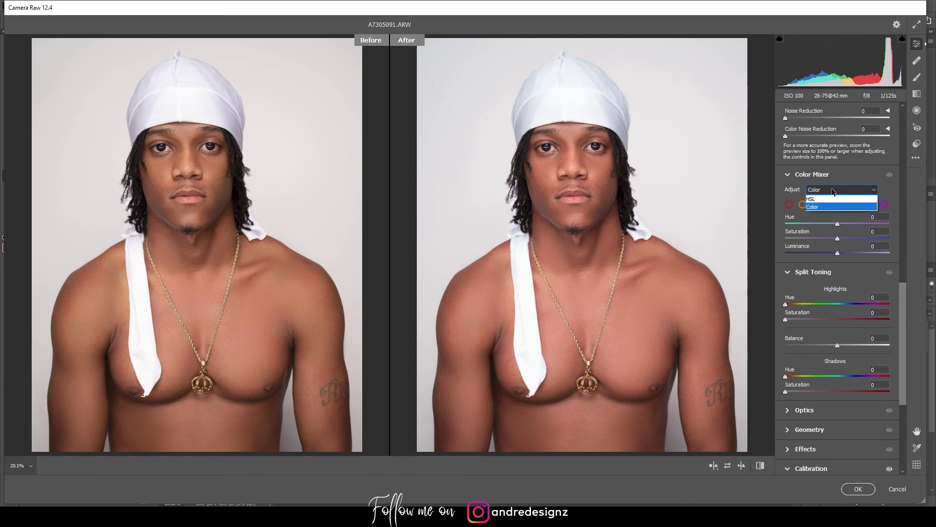
left_click(824, 201)
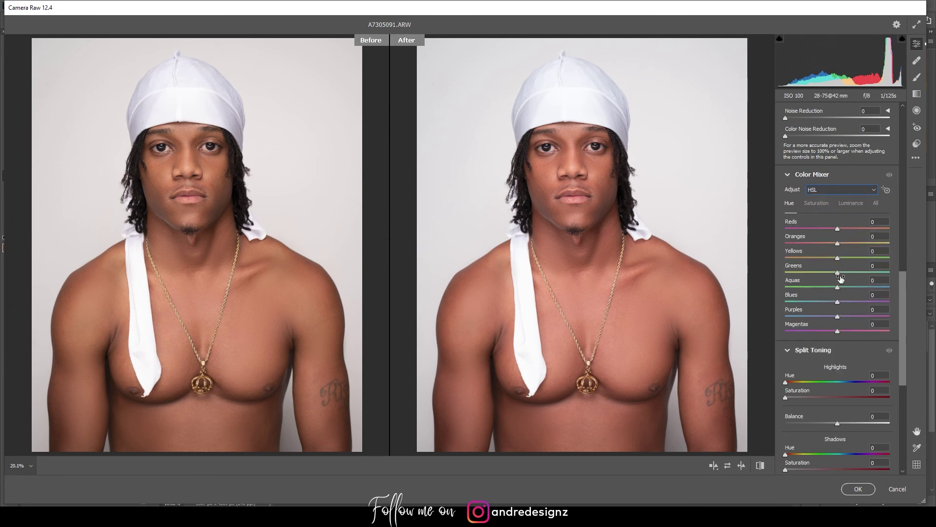
left_click_drag(837, 302, 807, 303)
left_click_drag(908, 313, 811, 316)
double_click(849, 301)
left_click_drag(839, 289, 890, 289)
left_click_drag(836, 317, 794, 320)
Step: Set Highlights to -32 in the Basic adjustments and apply the Camera Raw Filter to the layer
left_click_drag(903, 329, 884, 147)
mouse_move(838, 259)
left_mouse_down()
mouse_move(806, 256)
mouse_move(822, 260)
left_mouse_up()
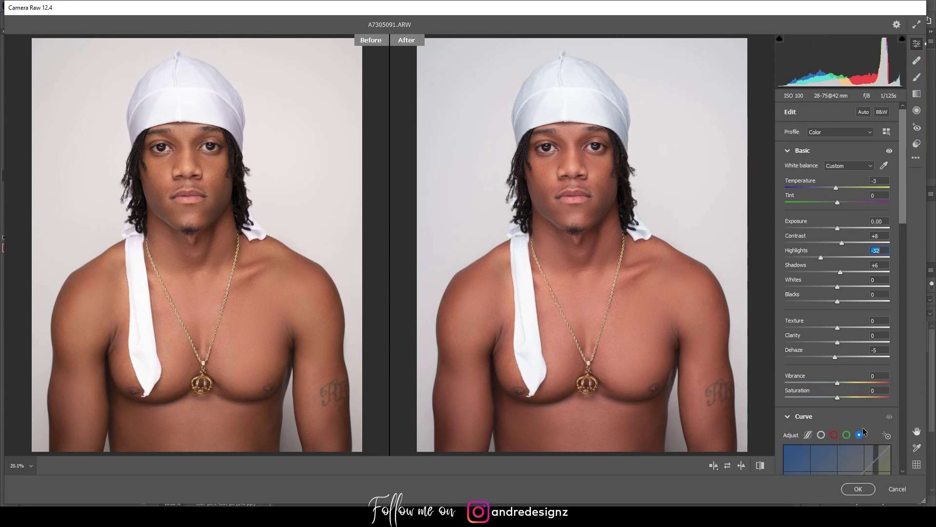
left_click(859, 489)
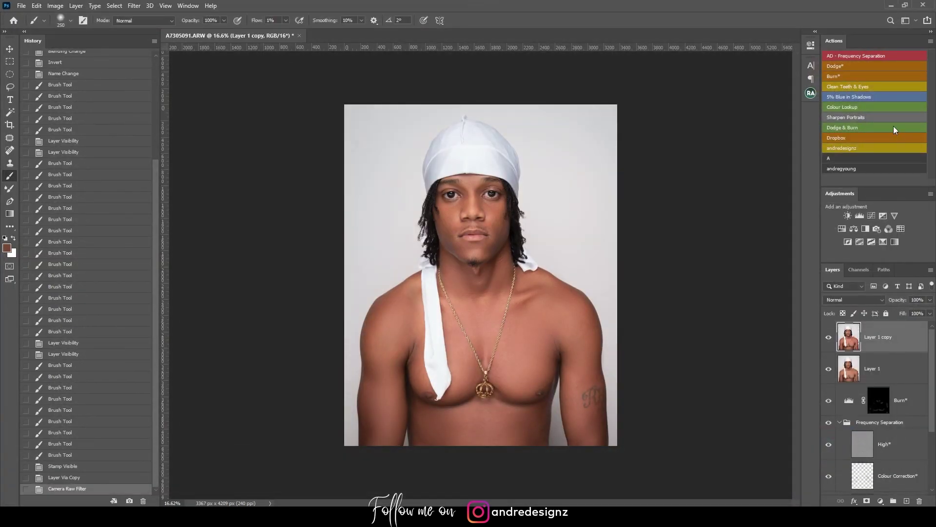
Step: Run the "5% Blue in Shadows" action to add a colour balance adjustment above the graded layer
left_click(855, 95)
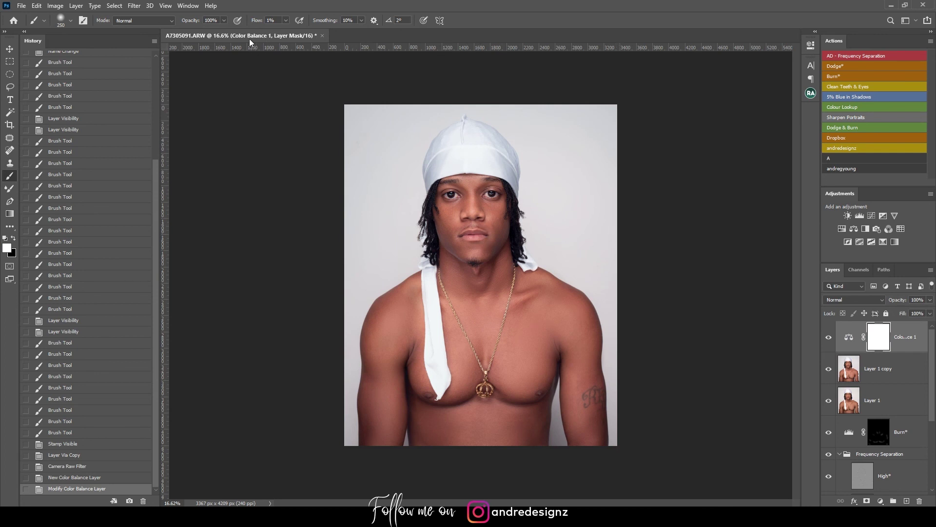
Step: Duplicate the A7305091.ARW image as a separate document and dock the copy alongside the original
left_click_drag(250, 42, 249, 53)
right_click(253, 59)
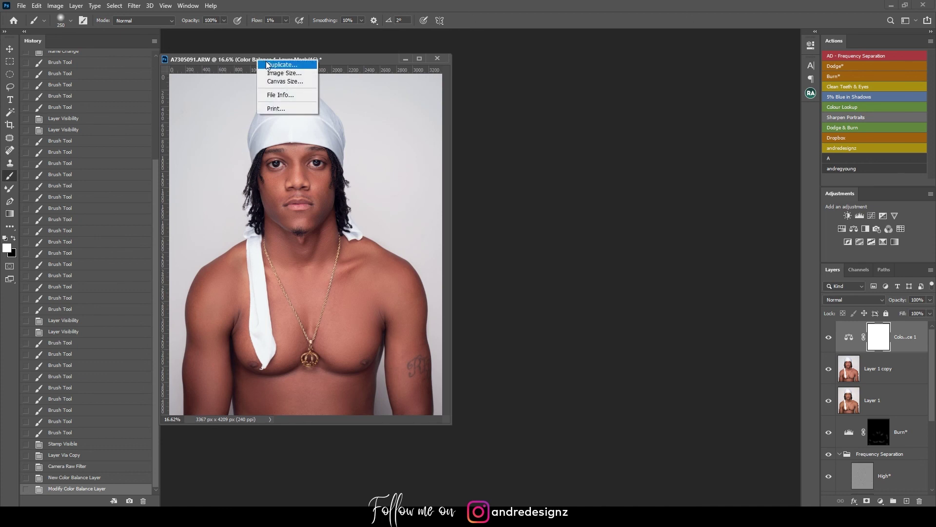
left_click(276, 64)
left_click(550, 163)
left_click_drag(335, 59, 355, 36)
Step: Arrange the two open documents side by side in a 2-up Vertical layout
scroll(858, 414, "down", 4)
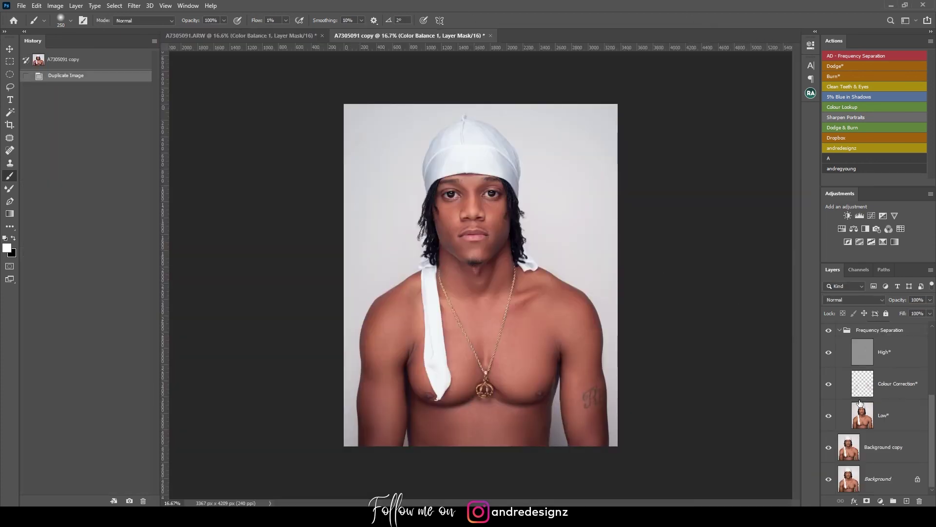
left_click(188, 5)
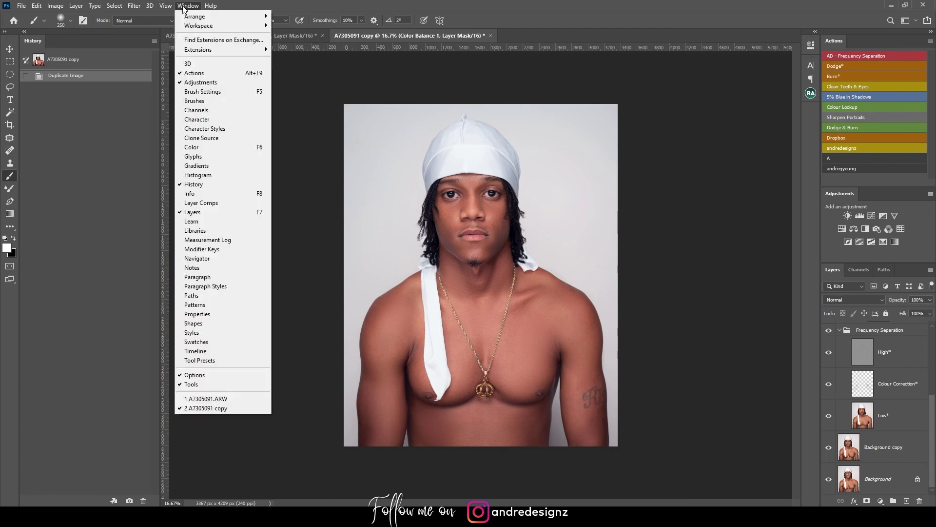
mouse_move(205, 19)
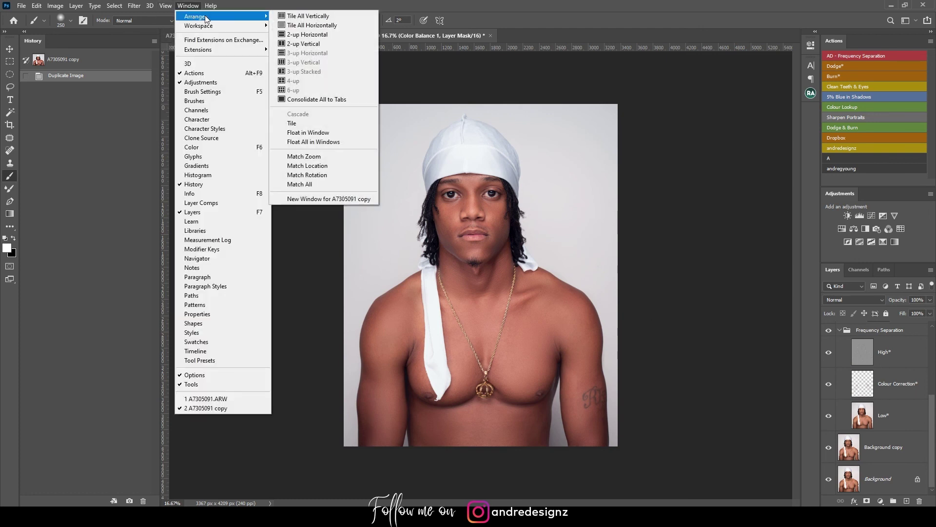
left_click(304, 44)
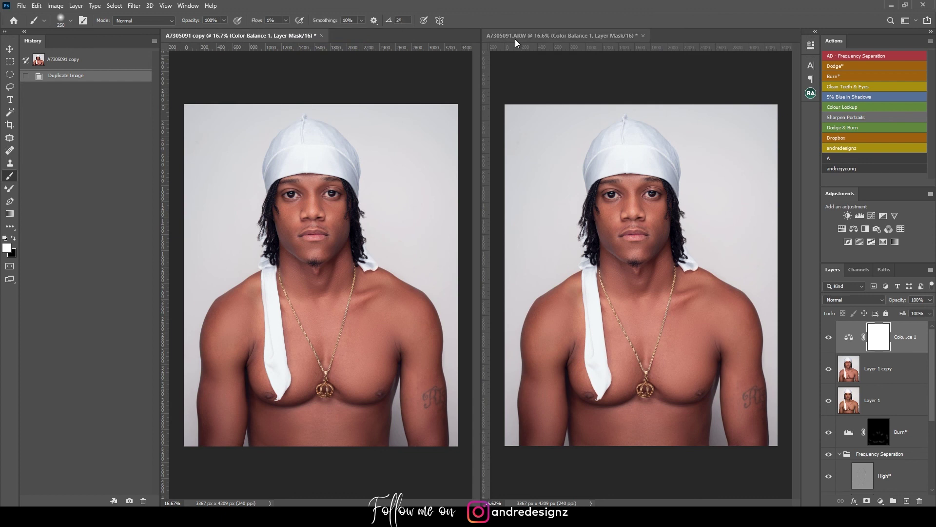
Step: Try hiding every layer except Background in the original A7305091.ARW document, and undo the visibility change
left_click(546, 36)
scroll(791, 393, "down", 3)
scroll(736, 353, "up", 3)
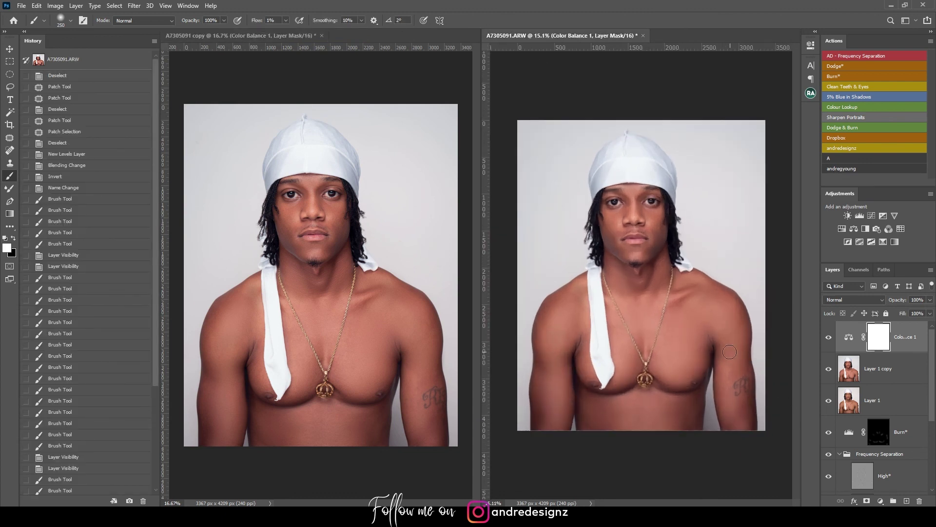
left_click_drag(934, 346, 932, 410)
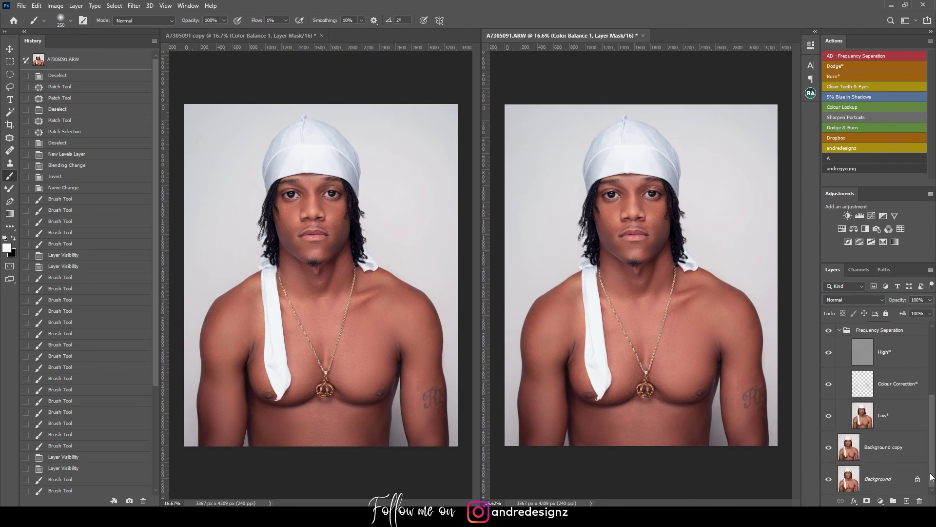
left_click(829, 479, "alt")
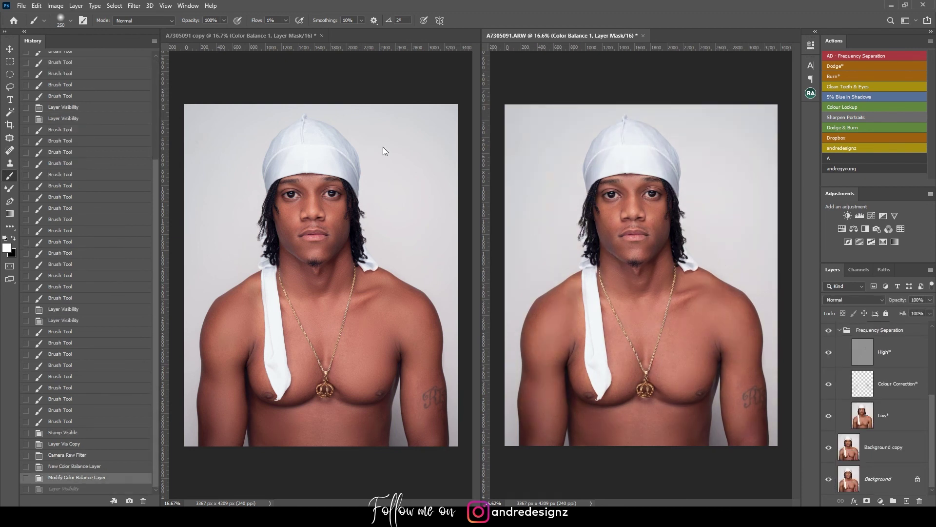
Step: Show only the Background layer in the duplicated document so it serves as the before image
left_click(239, 35)
scroll(910, 454, "down", 3)
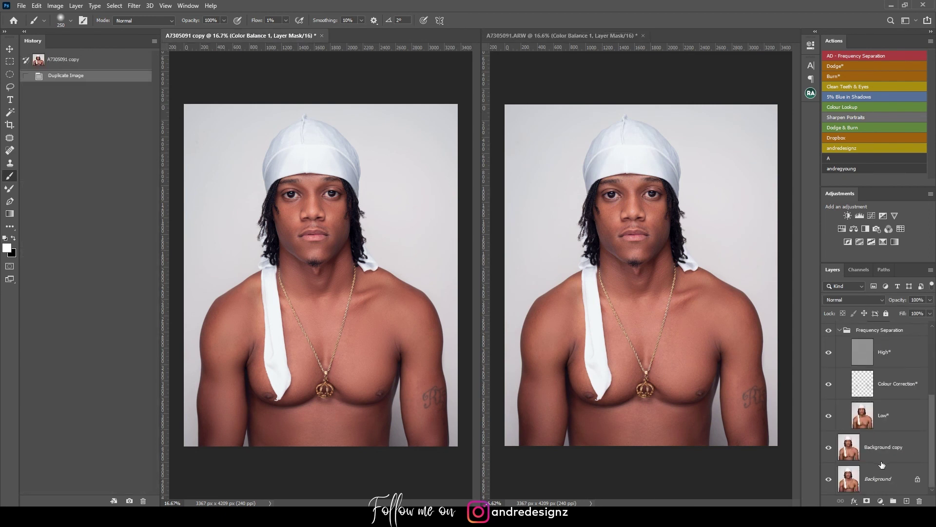
left_click(829, 479, "alt")
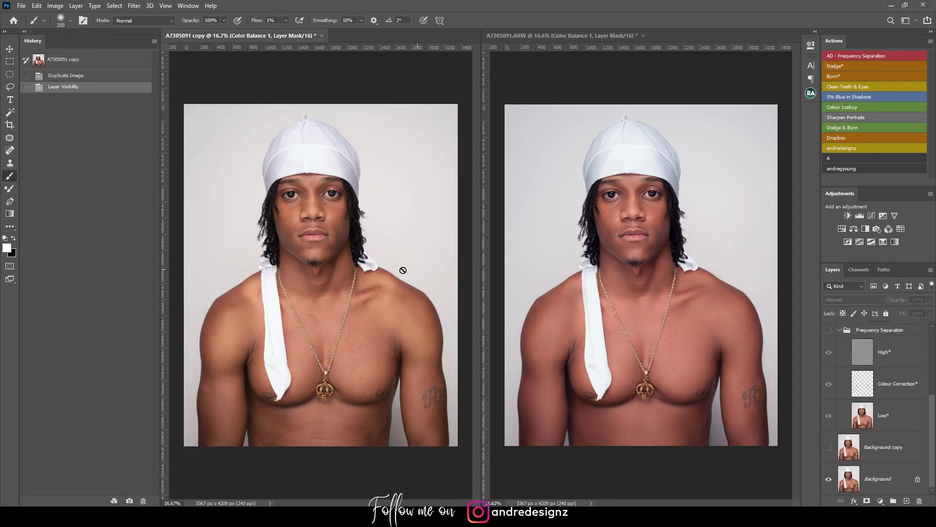